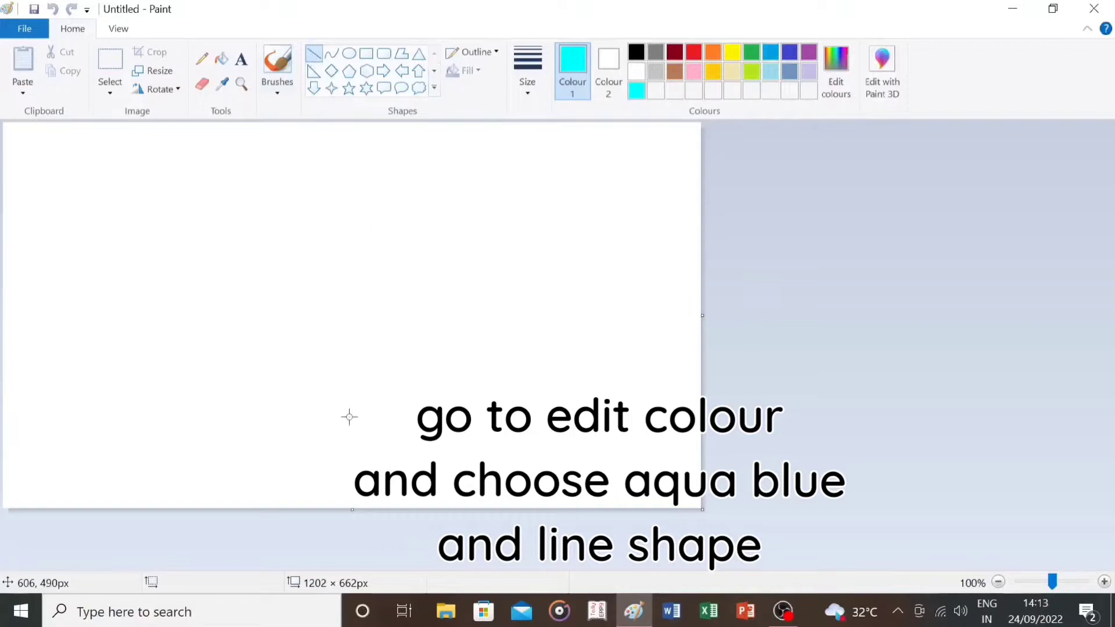
Draw an aqua diagonal line about 673 × 347 px across the canvas's lower-right corner and fill the corner below it with aqua.
{"action": "left_click_drag", "start_coordinate": [323, 496], "coordinate": [709, 316]}
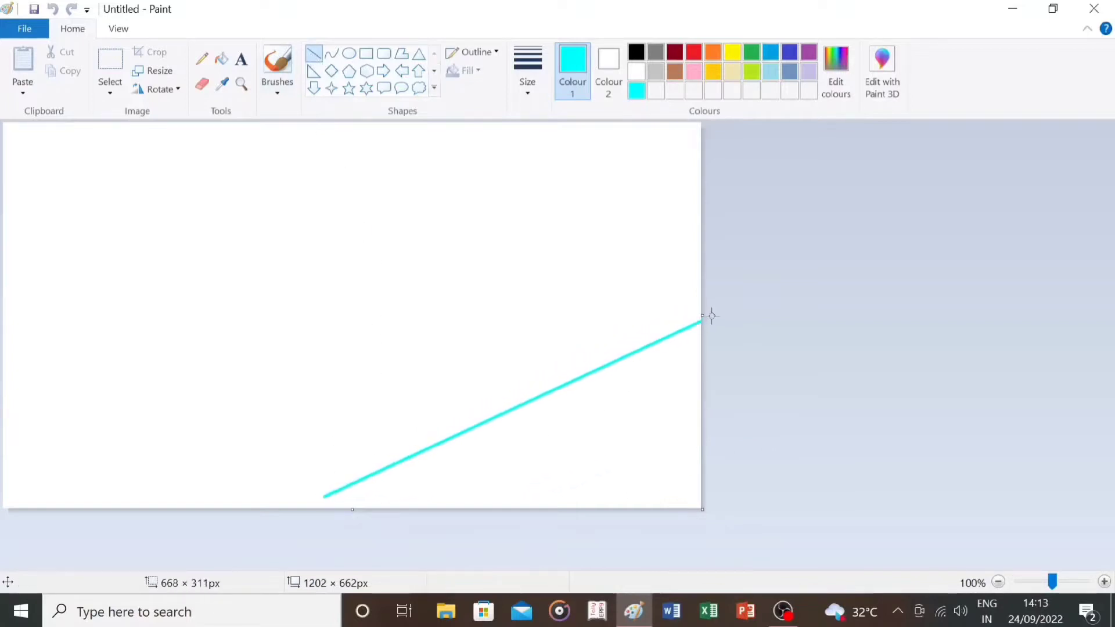
{"action": "left_click_drag", "start_coordinate": [328, 497], "coordinate": [321, 518]}
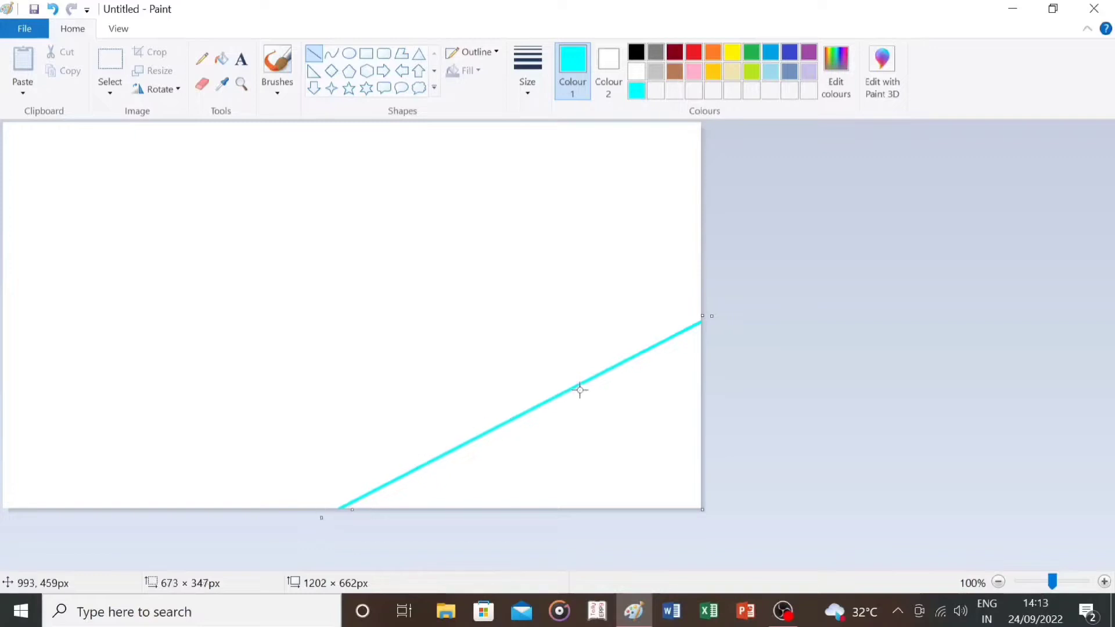
{"action": "mouse_move", "coordinate": [578, 388]}
{"action": "left_mouse_down"}
{"action": "mouse_move", "coordinate": [564, 397]}
{"action": "mouse_move", "coordinate": [570, 384]}
{"action": "left_mouse_up"}
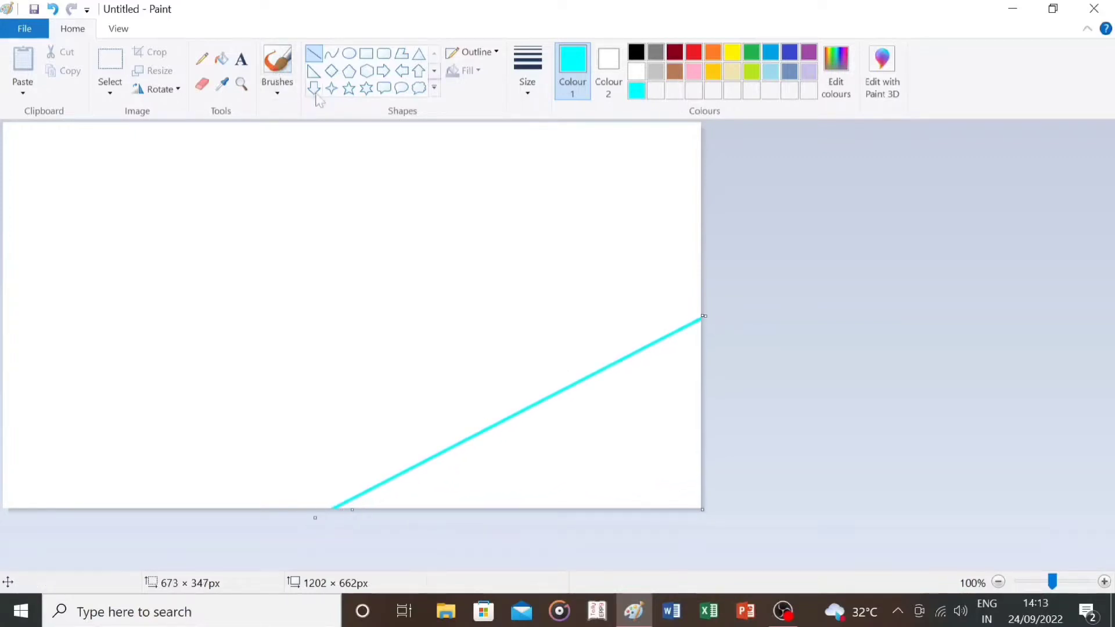
{"action": "left_click", "coordinate": [222, 61]}
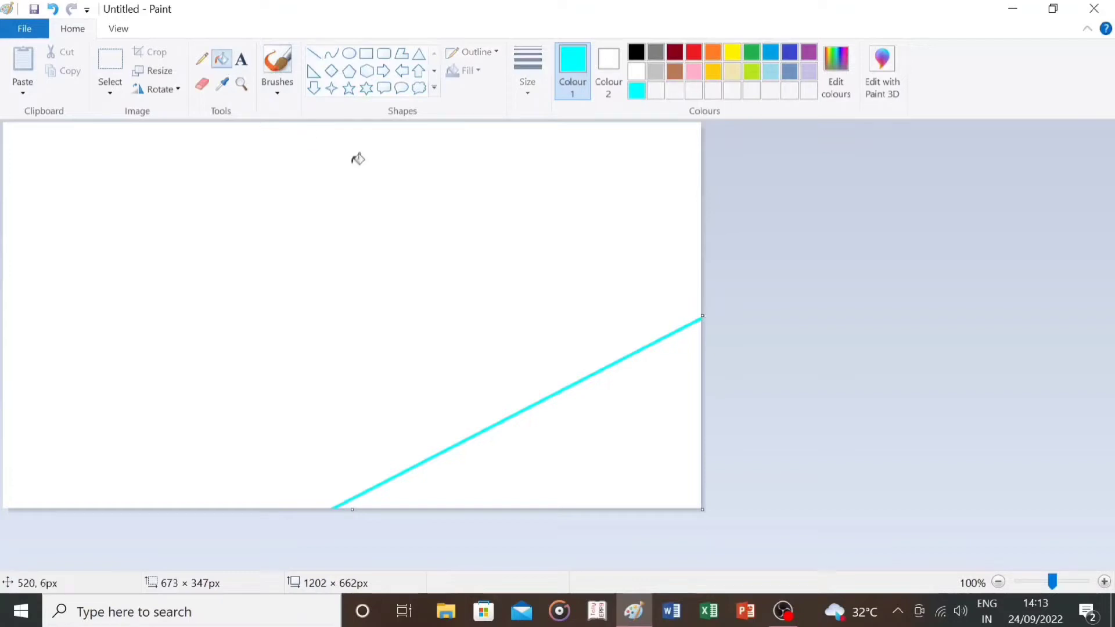
{"action": "left_click", "coordinate": [592, 438]}
Draw a turquoise-blue diagonal about 1107 × 593 px above the aqua corner, nearly parallel to its edge, and fill the band between with turquoise blue.
{"action": "left_click", "coordinate": [772, 56]}
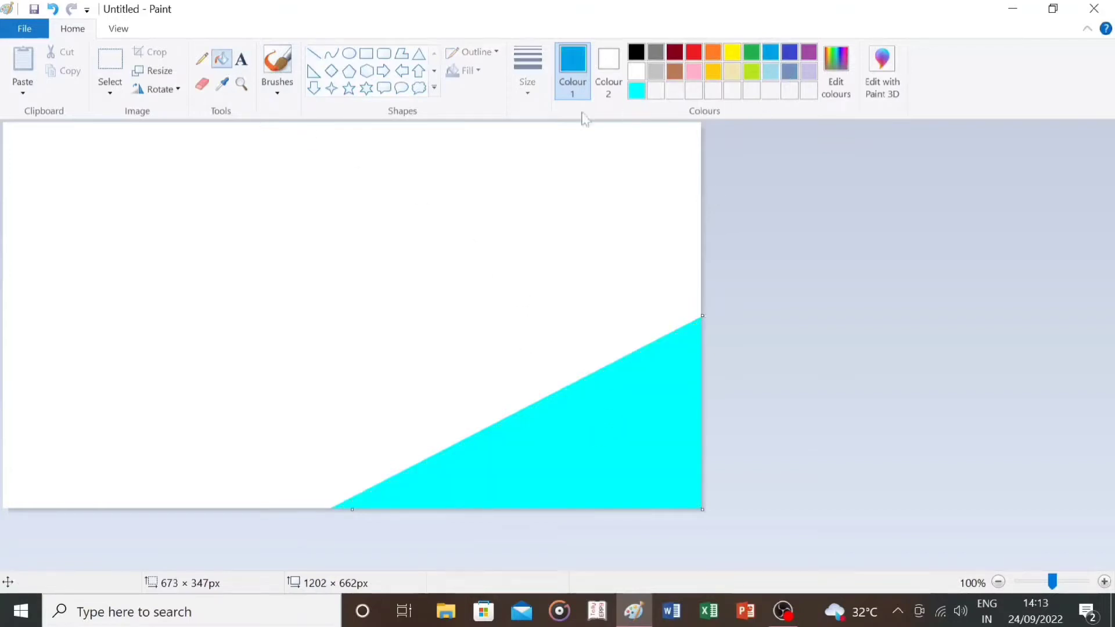
{"action": "left_click", "coordinate": [314, 53]}
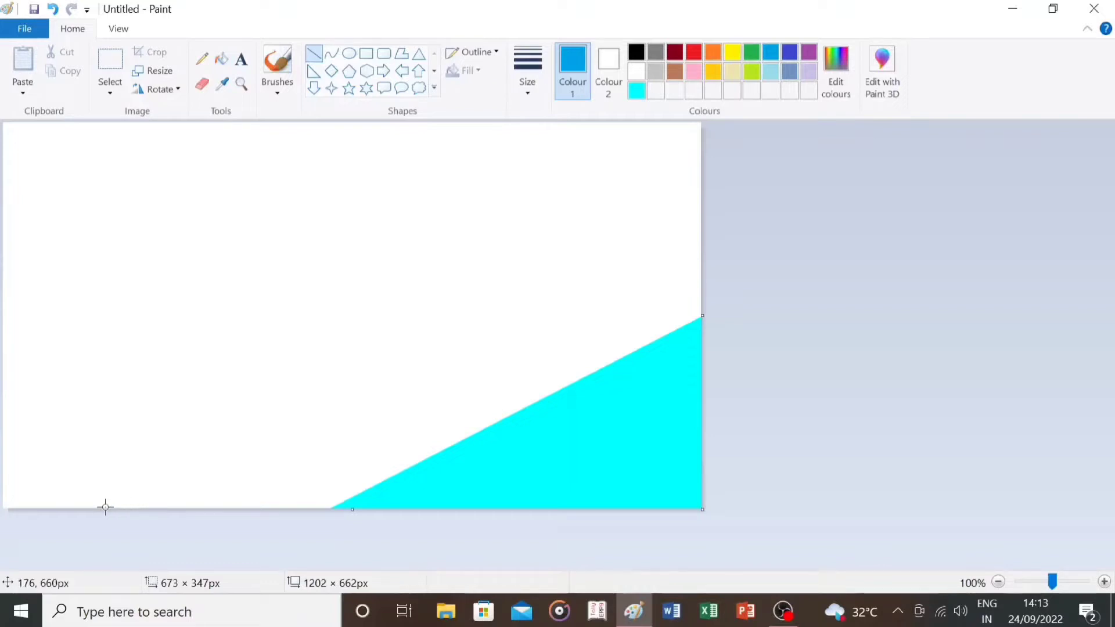
{"action": "left_click_drag", "start_coordinate": [105, 506], "coordinate": [746, 162]}
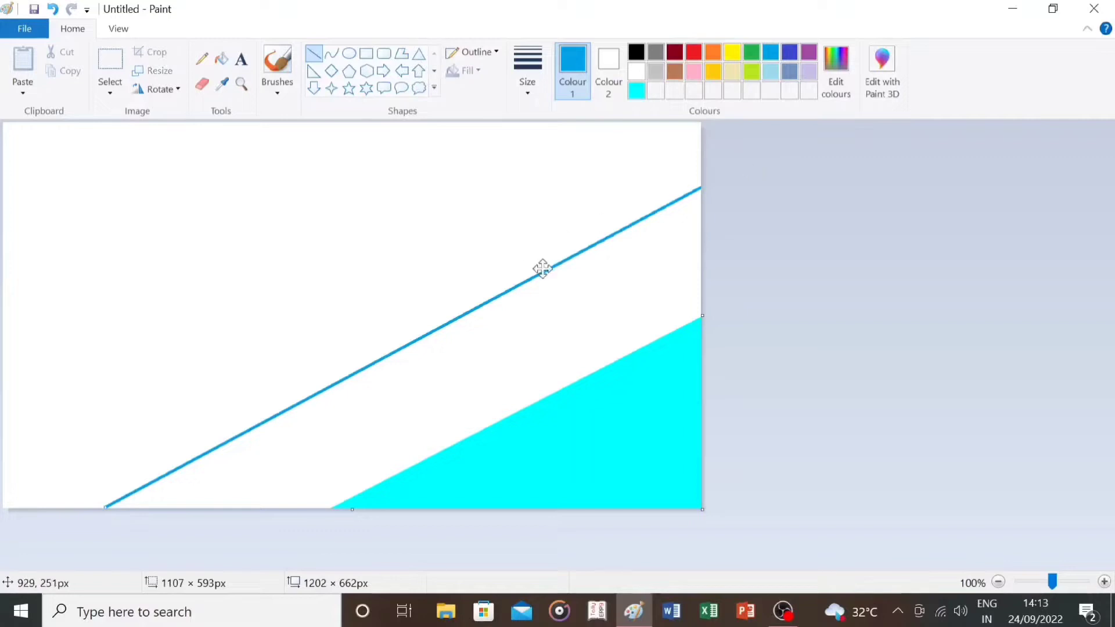
{"action": "left_click_drag", "start_coordinate": [542, 268], "coordinate": [518, 276]}
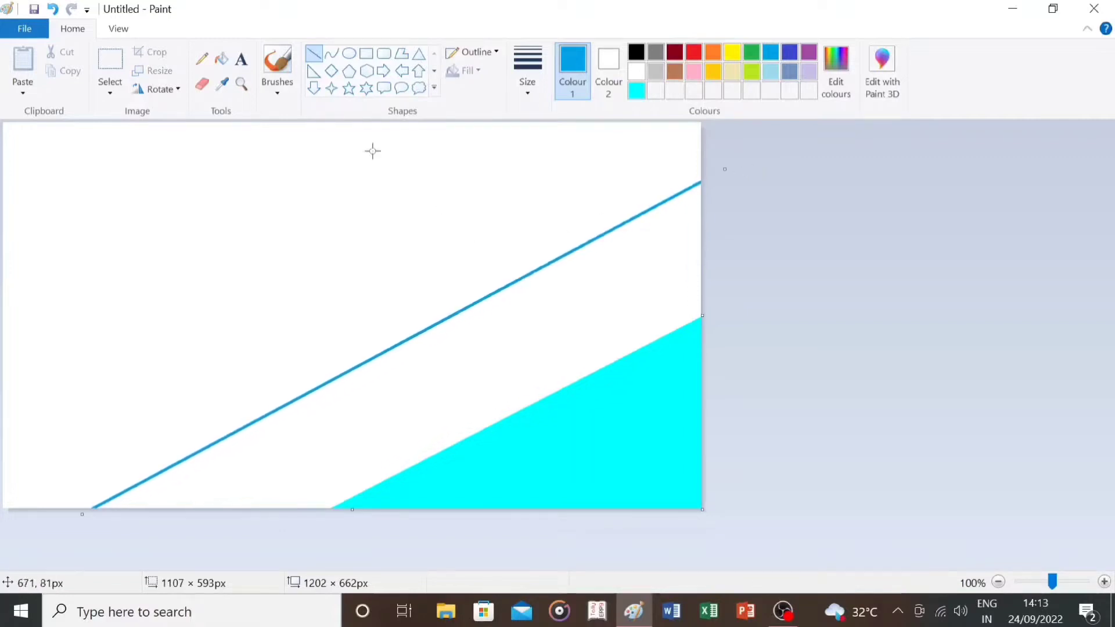
{"action": "left_click", "coordinate": [221, 58]}
{"action": "left_click", "coordinate": [483, 350]}
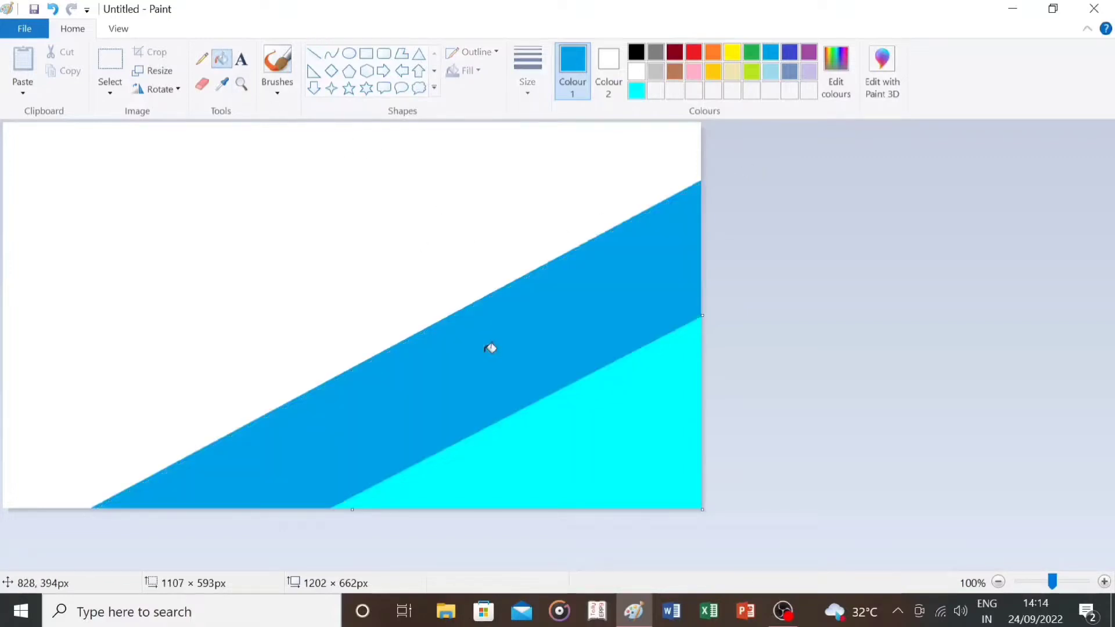
Draw an indigo diagonal about 1041 × 548 px above the blue band, fill the band between with indigo and the remaining upper-left corner with black.
{"action": "left_click", "coordinate": [789, 53]}
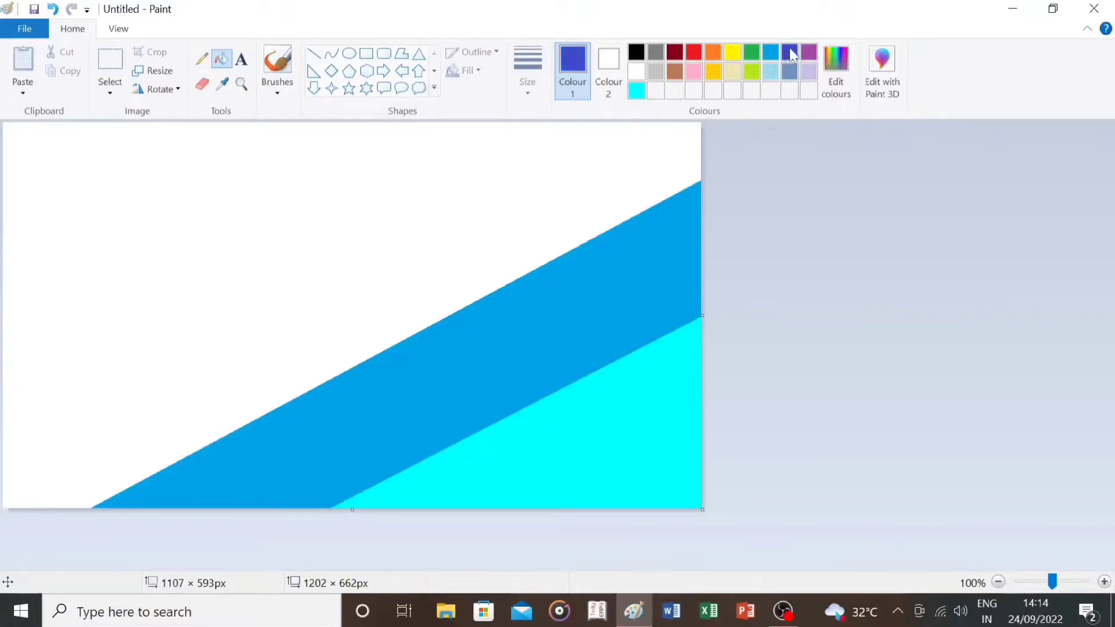
{"action": "left_click", "coordinate": [314, 54]}
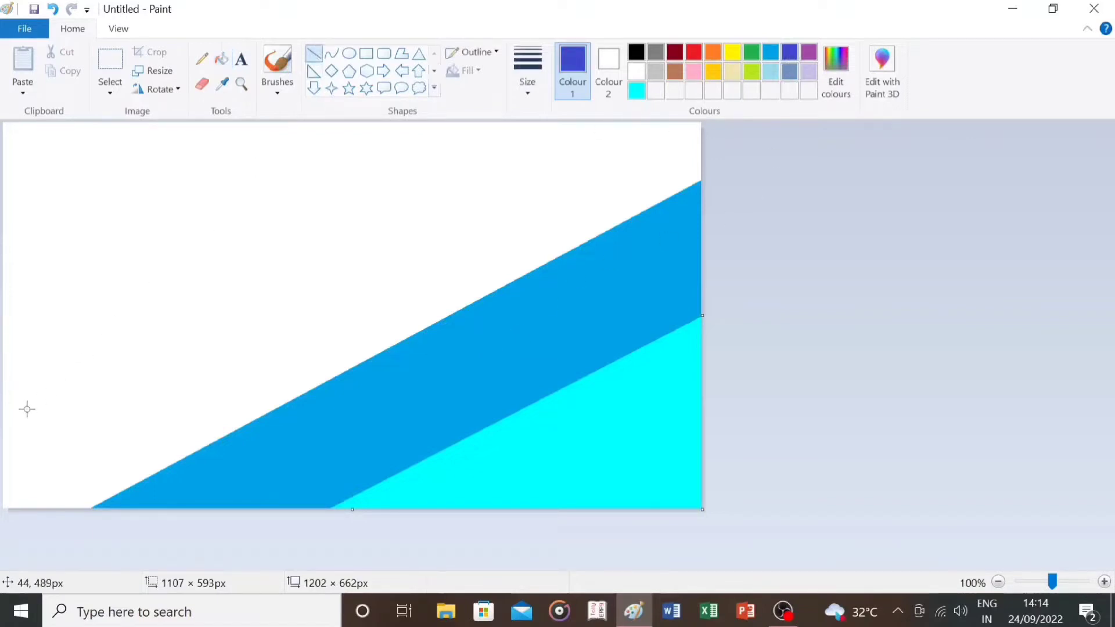
{"action": "left_click_drag", "start_coordinate": [5, 412], "coordinate": [609, 94]}
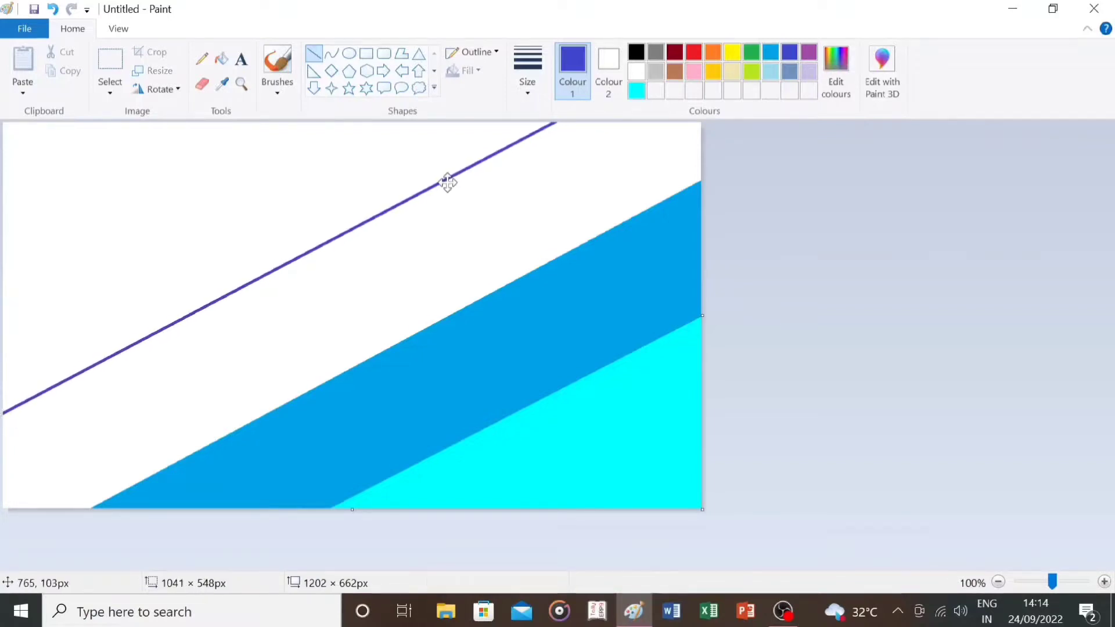
{"action": "left_click", "coordinate": [223, 61]}
{"action": "left_click", "coordinate": [511, 233]}
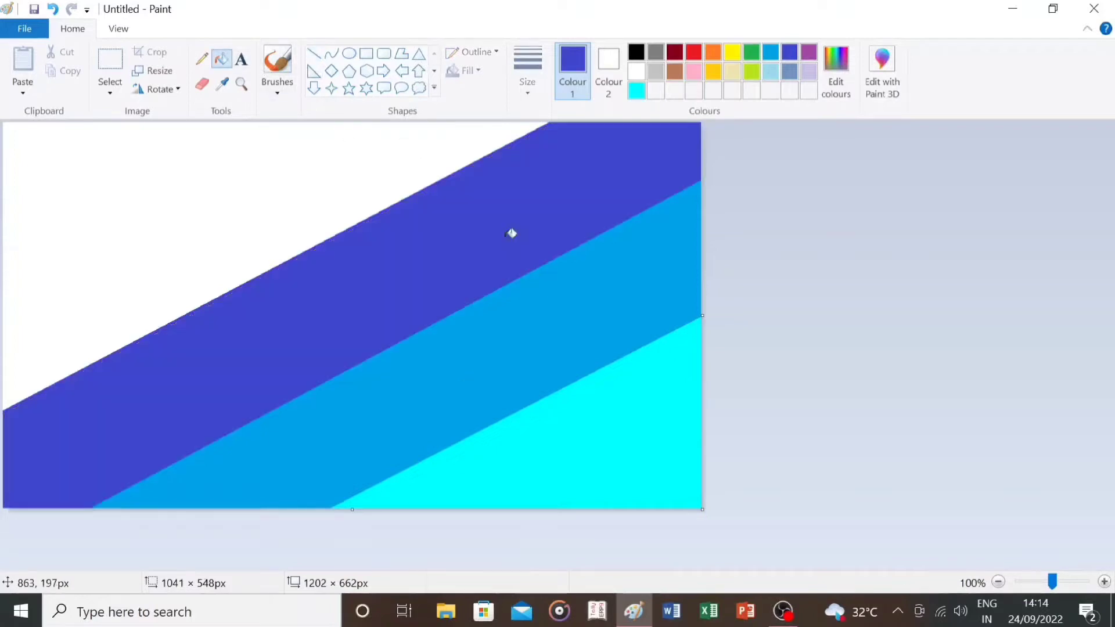
{"action": "left_click", "coordinate": [637, 54]}
{"action": "left_click", "coordinate": [284, 199]}
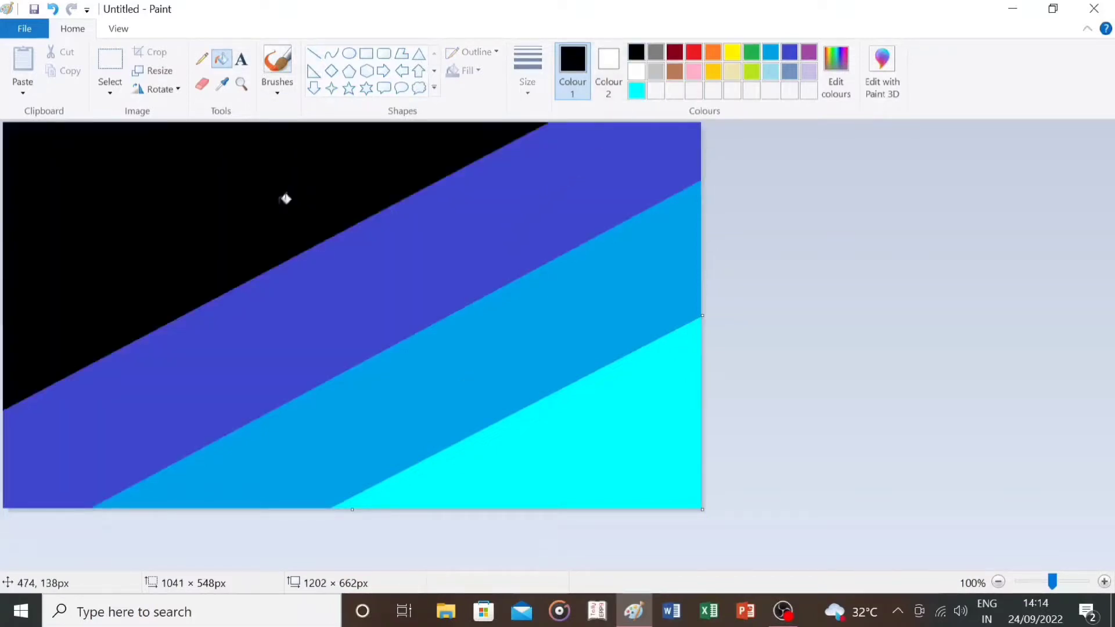
Resize the image by pixels to a horizontal value of 1 with the aspect ratio not maintained.
{"action": "left_click", "coordinate": [152, 71]}
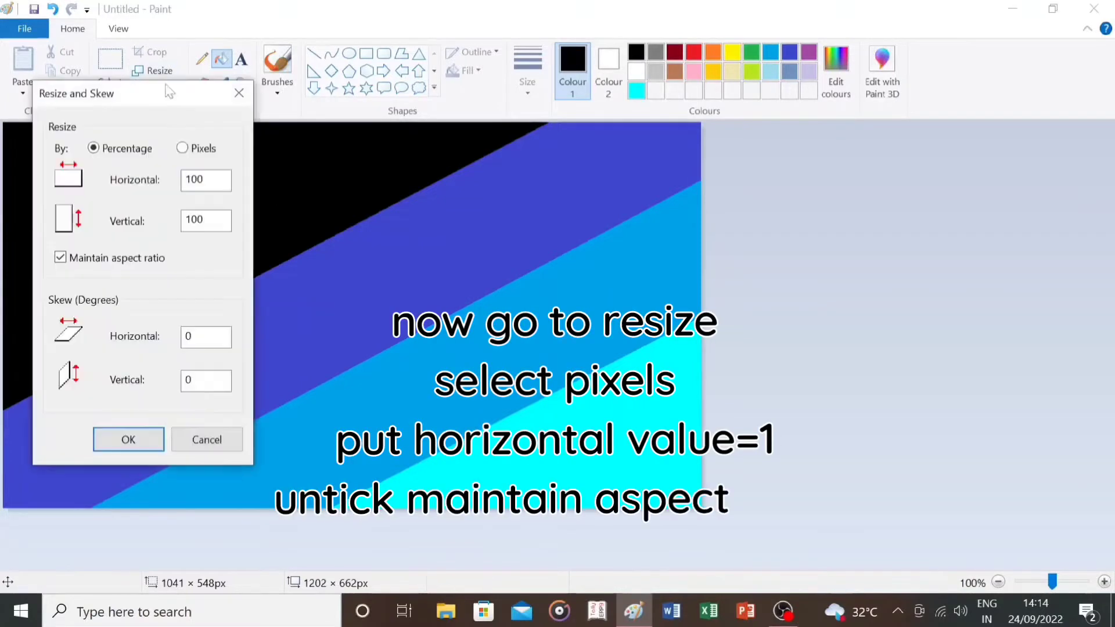
{"action": "left_click", "coordinate": [60, 258]}
{"action": "double_click", "coordinate": [206, 179]}
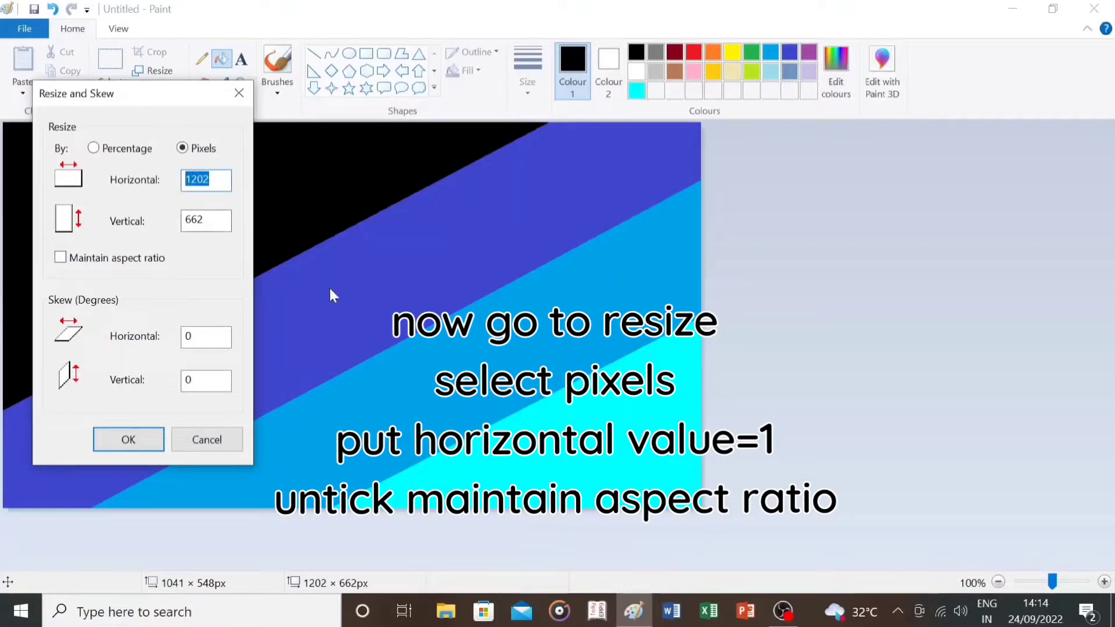
{"action": "type", "text": "1"}
{"action": "key", "text": "Return"}
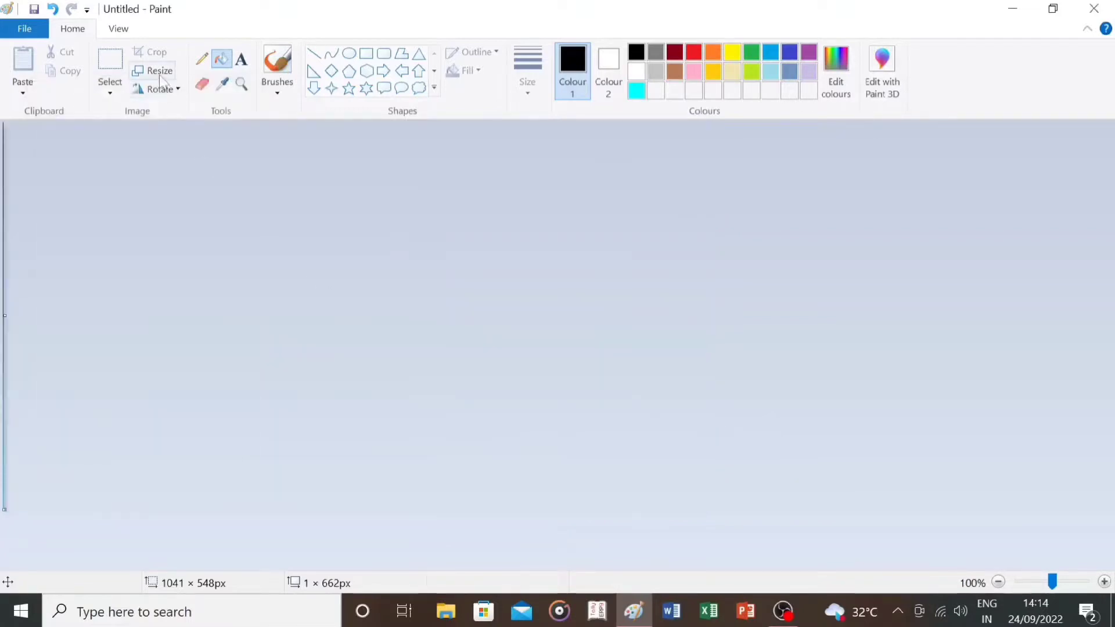
Resize the image back to 1200 pixels horizontally with the aspect ratio not maintained, stretching it into a smooth gradient.
{"action": "left_click", "coordinate": [158, 73]}
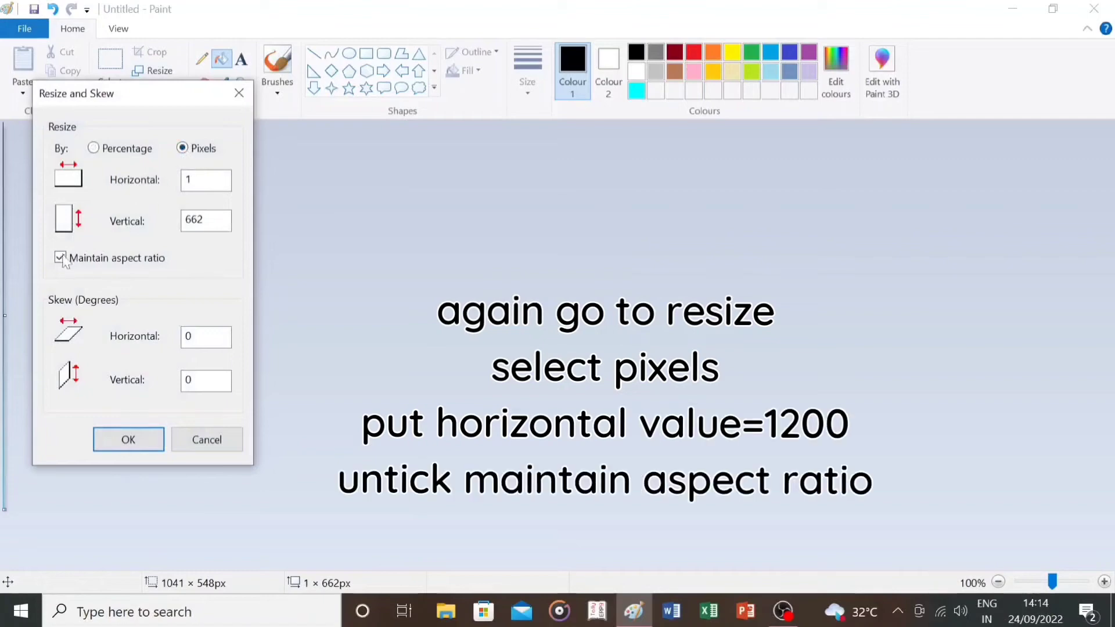
{"action": "left_click_drag", "start_coordinate": [194, 179], "coordinate": [174, 186]}
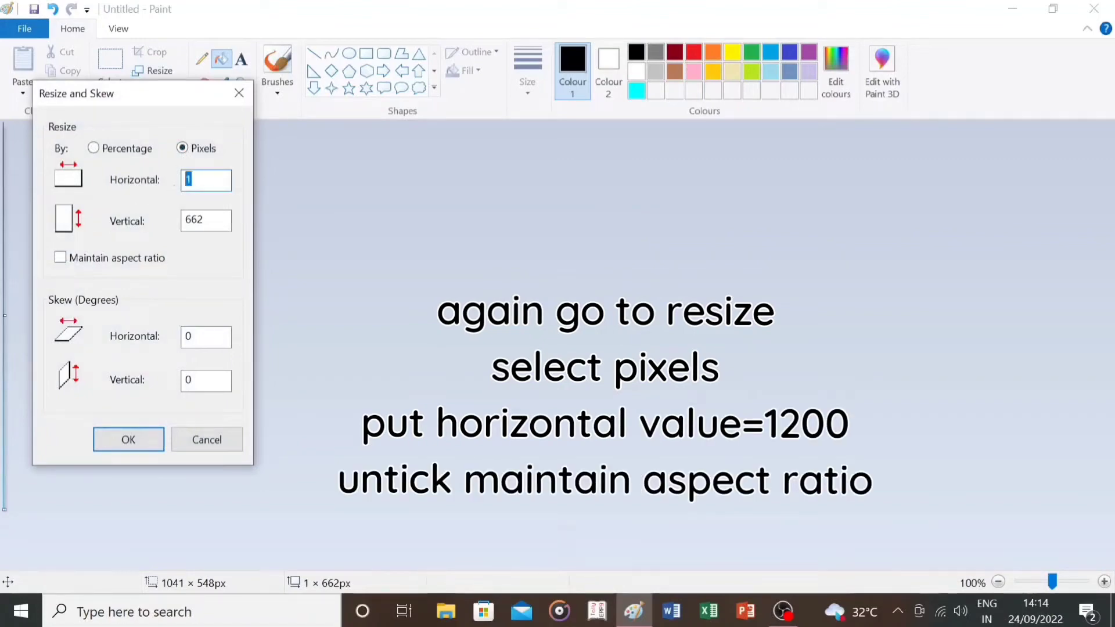
{"action": "key", "text": "Return"}
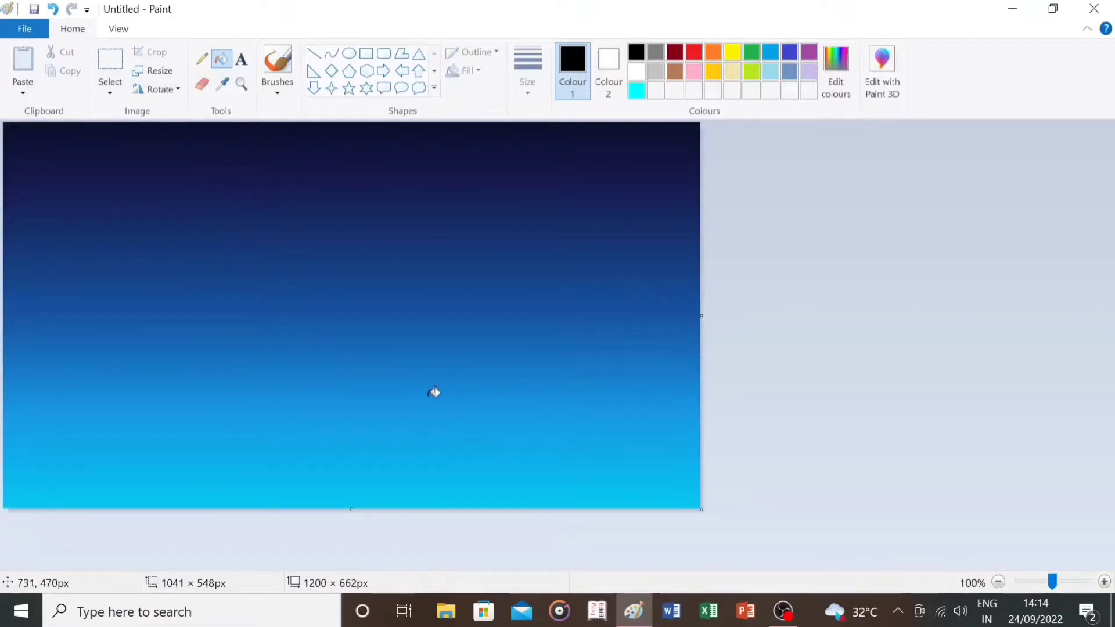
Paint a solid black foreground shore with a thick brush, sloping from the lower left down to the lower-right corner.
{"action": "left_click", "coordinate": [271, 71]}
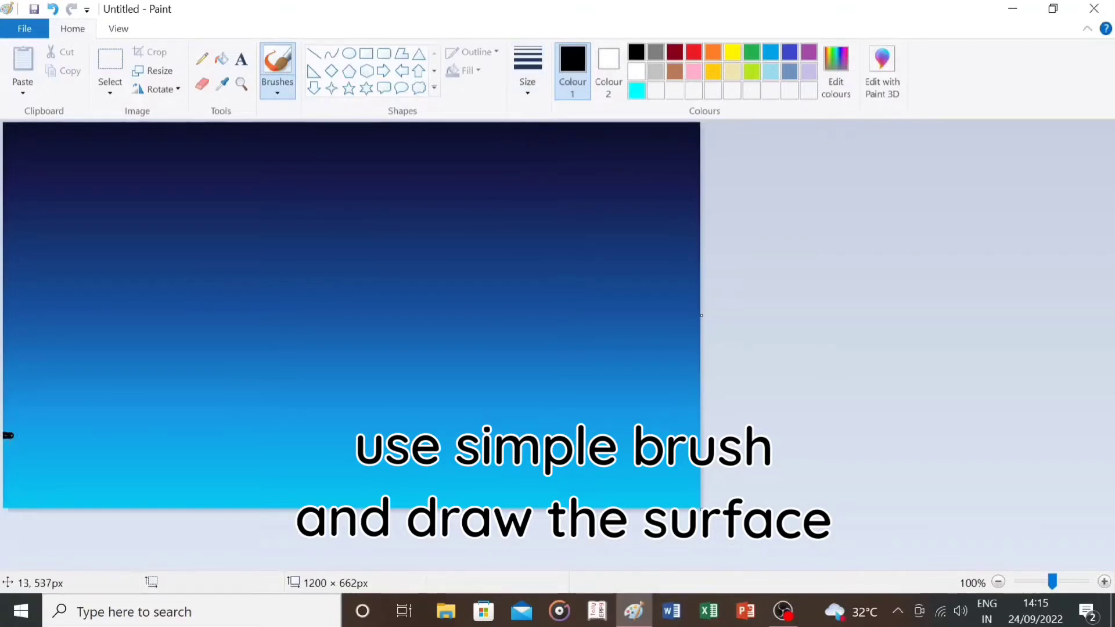
{"action": "mouse_move", "coordinate": [11, 434]}
{"action": "left_mouse_down"}
{"action": "mouse_move", "coordinate": [454, 475]}
{"action": "mouse_move", "coordinate": [419, 489]}
{"action": "mouse_move", "coordinate": [652, 507]}
{"action": "left_mouse_up"}
{"action": "mouse_move", "coordinate": [147, 471]}
{"action": "left_mouse_down"}
{"action": "mouse_move", "coordinate": [10, 440]}
{"action": "mouse_move", "coordinate": [90, 453]}
{"action": "mouse_move", "coordinate": [146, 480]}
{"action": "mouse_move", "coordinate": [195, 481]}
{"action": "mouse_move", "coordinate": [12, 451]}
{"action": "mouse_move", "coordinate": [15, 486]}
{"action": "mouse_move", "coordinate": [35, 495]}
{"action": "mouse_move", "coordinate": [120, 503]}
{"action": "mouse_move", "coordinate": [95, 466]}
{"action": "mouse_move", "coordinate": [120, 457]}
{"action": "mouse_move", "coordinate": [423, 481]}
{"action": "mouse_move", "coordinate": [330, 504]}
{"action": "mouse_move", "coordinate": [149, 487]}
{"action": "mouse_move", "coordinate": [628, 510]}
{"action": "left_mouse_up"}
{"action": "key", "text": "ctrl+plus"}
{"action": "key", "text": "ctrl+plus"}
{"action": "key", "text": "ctrl+plus"}
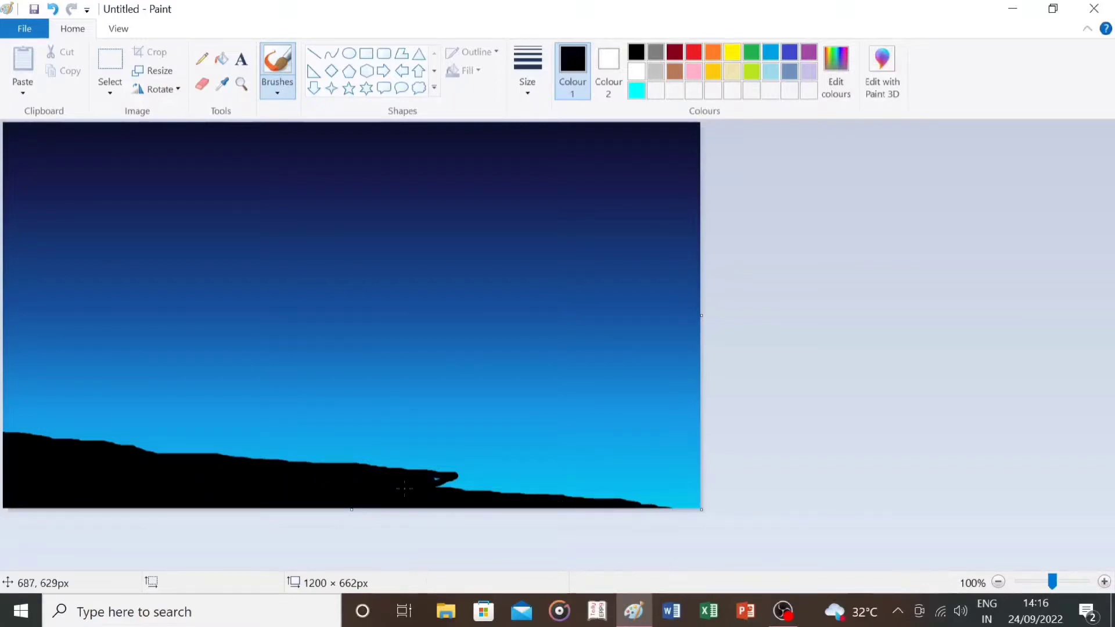
Outline a black headland with another brush size, rising from mid-canvas to the right edge above the water, and paint its inside solid black.
{"action": "left_click", "coordinate": [529, 96]}
{"action": "left_click", "coordinate": [545, 228]}
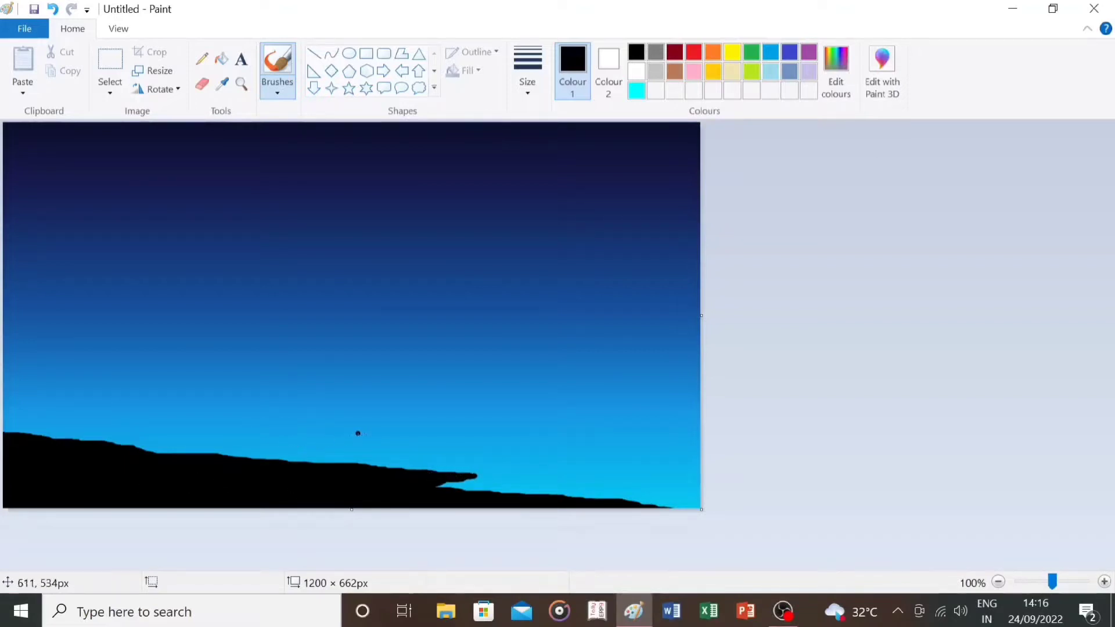
{"action": "left_click_drag", "start_coordinate": [335, 440], "coordinate": [700, 369]}
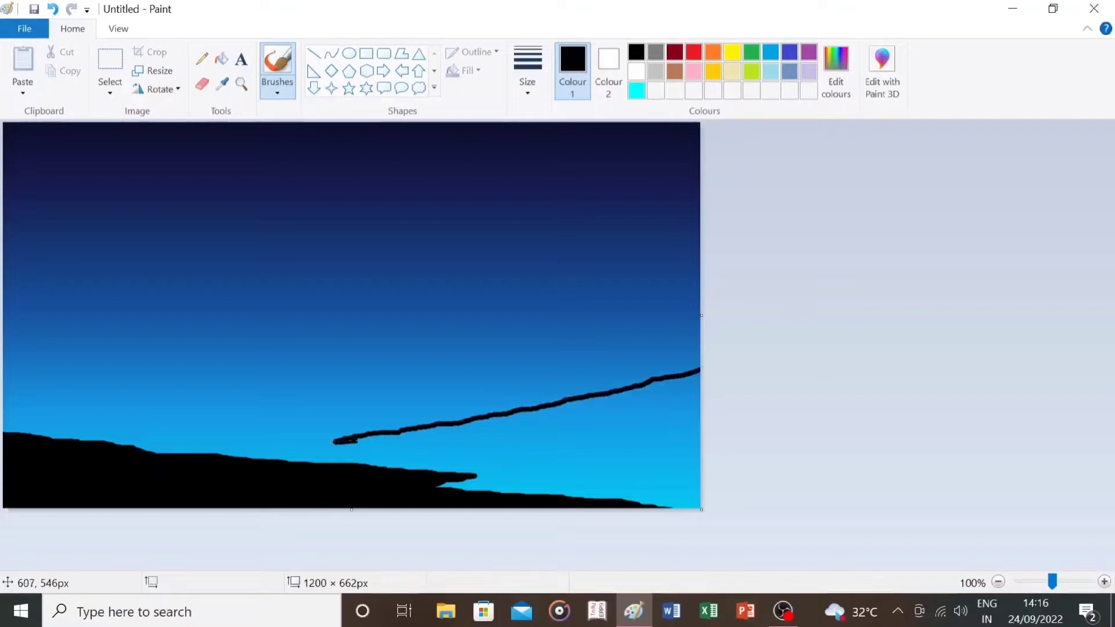
{"action": "left_click_drag", "start_coordinate": [356, 439], "coordinate": [700, 430]}
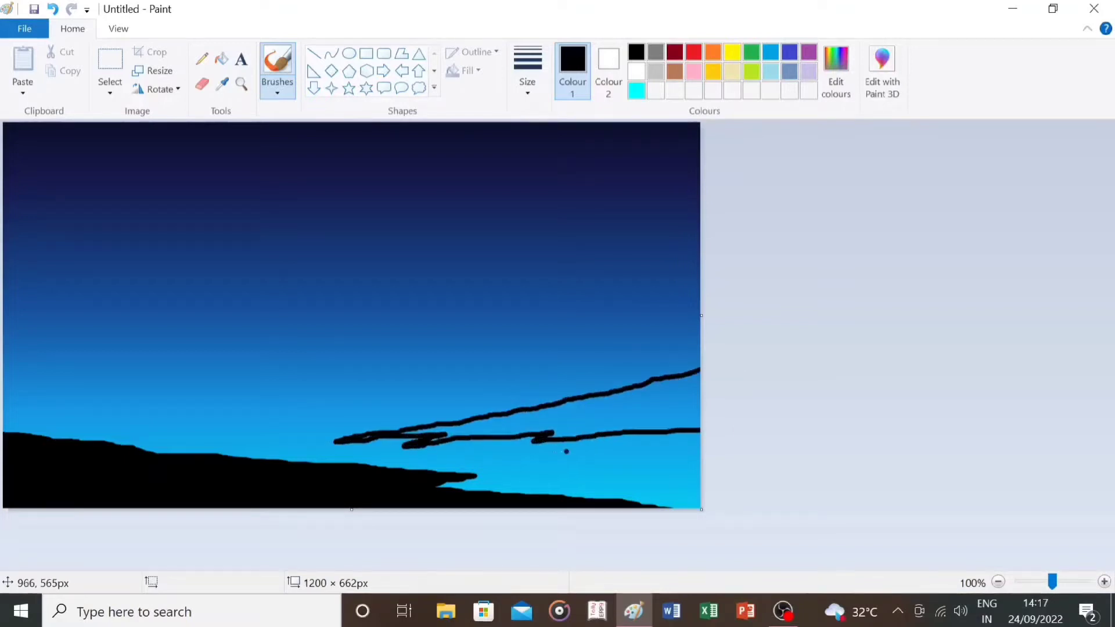
{"action": "mouse_move", "coordinate": [635, 412]}
{"action": "left_mouse_down"}
{"action": "mouse_move", "coordinate": [331, 443]}
{"action": "mouse_move", "coordinate": [517, 413]}
{"action": "mouse_move", "coordinate": [532, 413]}
{"action": "mouse_move", "coordinate": [405, 444]}
{"action": "mouse_move", "coordinate": [543, 430]}
{"action": "left_mouse_up"}
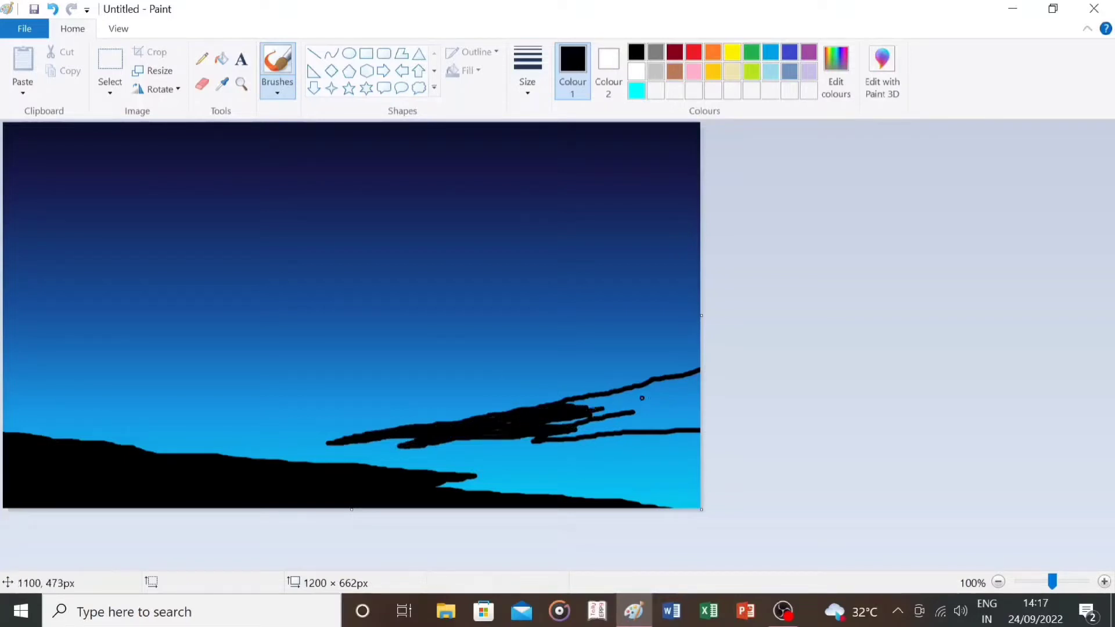
{"action": "mouse_move", "coordinate": [641, 398]}
{"action": "left_mouse_down"}
{"action": "mouse_move", "coordinate": [580, 405]}
{"action": "mouse_move", "coordinate": [698, 377]}
{"action": "mouse_move", "coordinate": [615, 422]}
{"action": "mouse_move", "coordinate": [660, 422]}
{"action": "mouse_move", "coordinate": [697, 391]}
{"action": "mouse_move", "coordinate": [689, 423]}
{"action": "mouse_move", "coordinate": [480, 429]}
{"action": "mouse_move", "coordinate": [540, 420]}
{"action": "mouse_move", "coordinate": [600, 433]}
{"action": "mouse_move", "coordinate": [688, 430]}
{"action": "mouse_move", "coordinate": [632, 409]}
{"action": "left_mouse_up"}
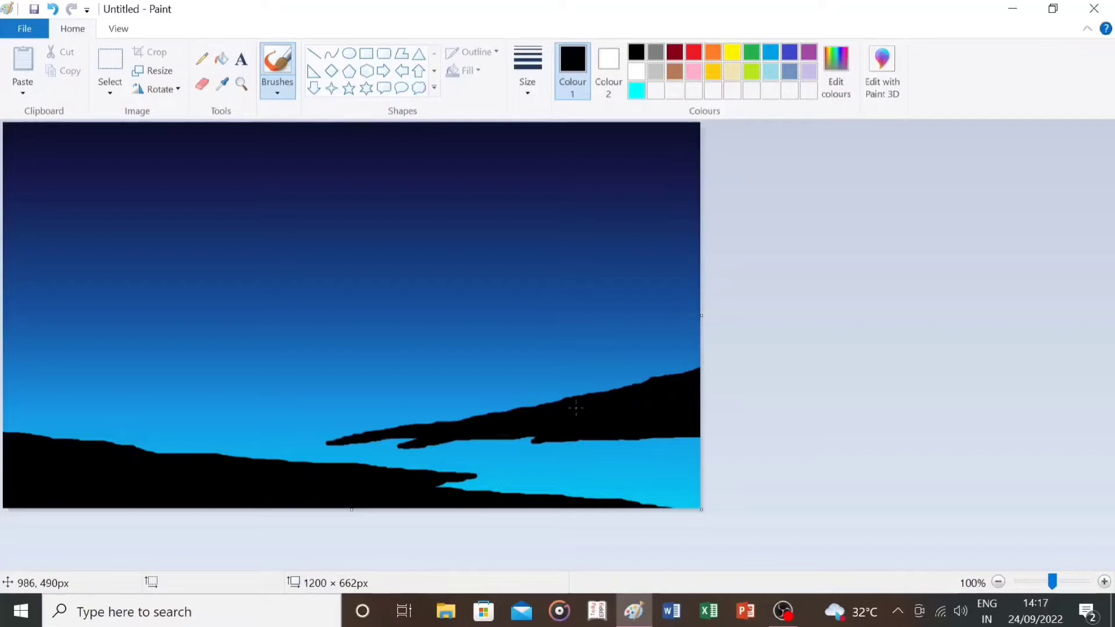
Refine the black headland's outline with a changed brush size, extending its pointed left tip and adding a small spur on its lower edge.
{"action": "left_click", "coordinate": [527, 70]}
{"action": "left_click", "coordinate": [523, 224]}
{"action": "mouse_move", "coordinate": [327, 441]}
{"action": "left_mouse_down"}
{"action": "mouse_move", "coordinate": [496, 413]}
{"action": "mouse_move", "coordinate": [433, 424]}
{"action": "mouse_move", "coordinate": [457, 418]}
{"action": "left_mouse_up"}
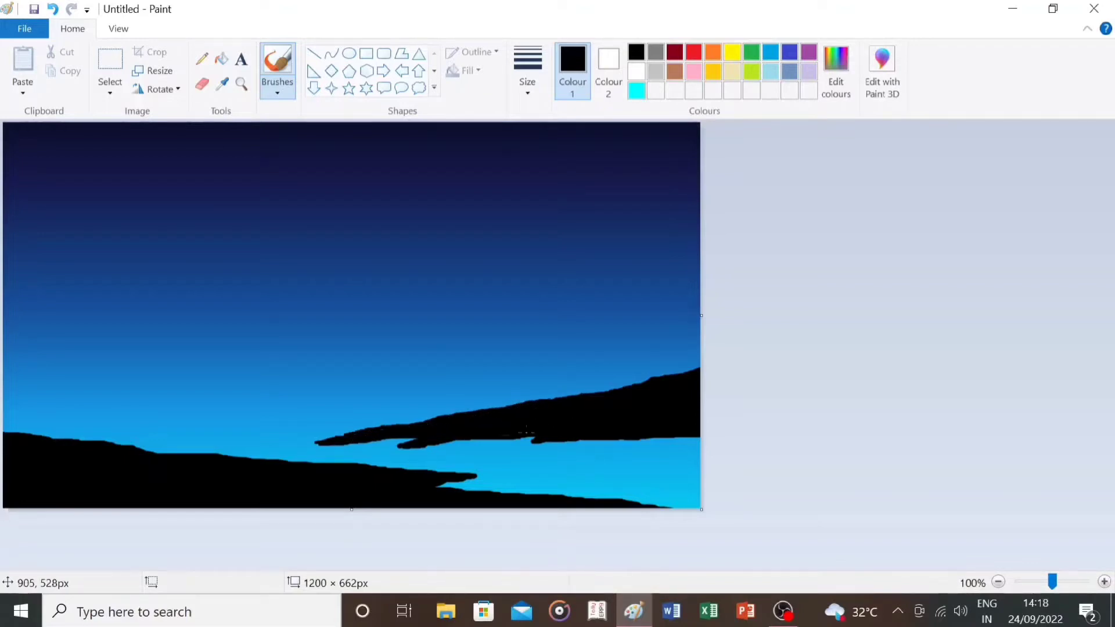
{"action": "mouse_move", "coordinate": [642, 409]}
{"action": "left_mouse_down"}
{"action": "mouse_move", "coordinate": [529, 446]}
{"action": "mouse_move", "coordinate": [618, 424]}
{"action": "left_mouse_up"}
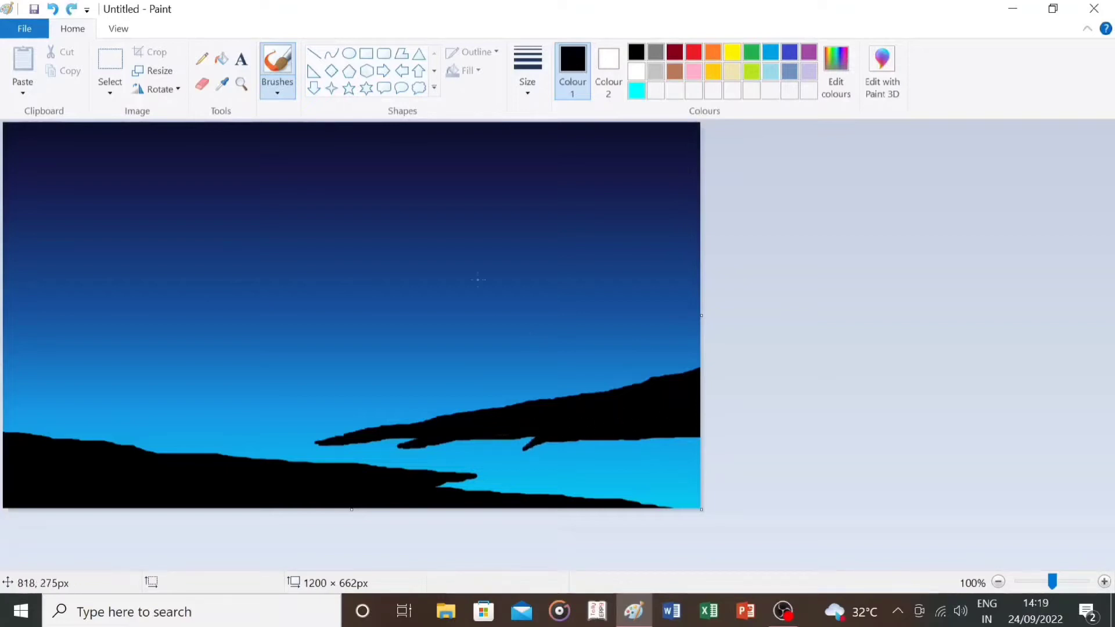
Draw fine turquoise-blue ripple lines with the Pencil over the water between the two black shores.
{"action": "left_click", "coordinate": [202, 59]}
{"action": "left_click", "coordinate": [770, 52]}
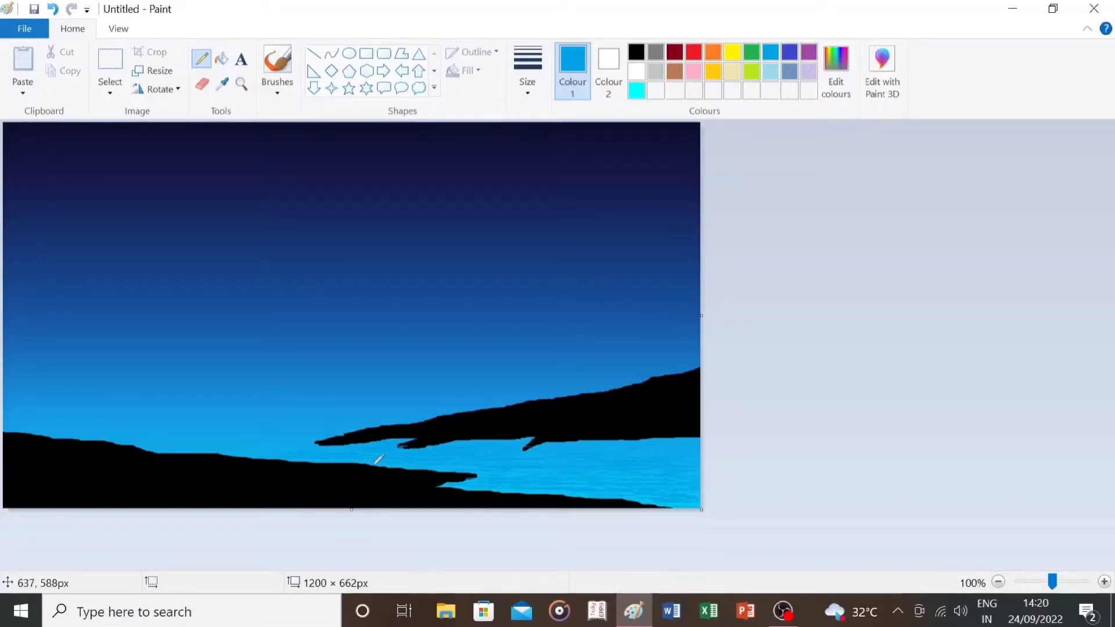
{"action": "left_click", "coordinate": [527, 75]}
{"action": "left_click", "coordinate": [535, 158]}
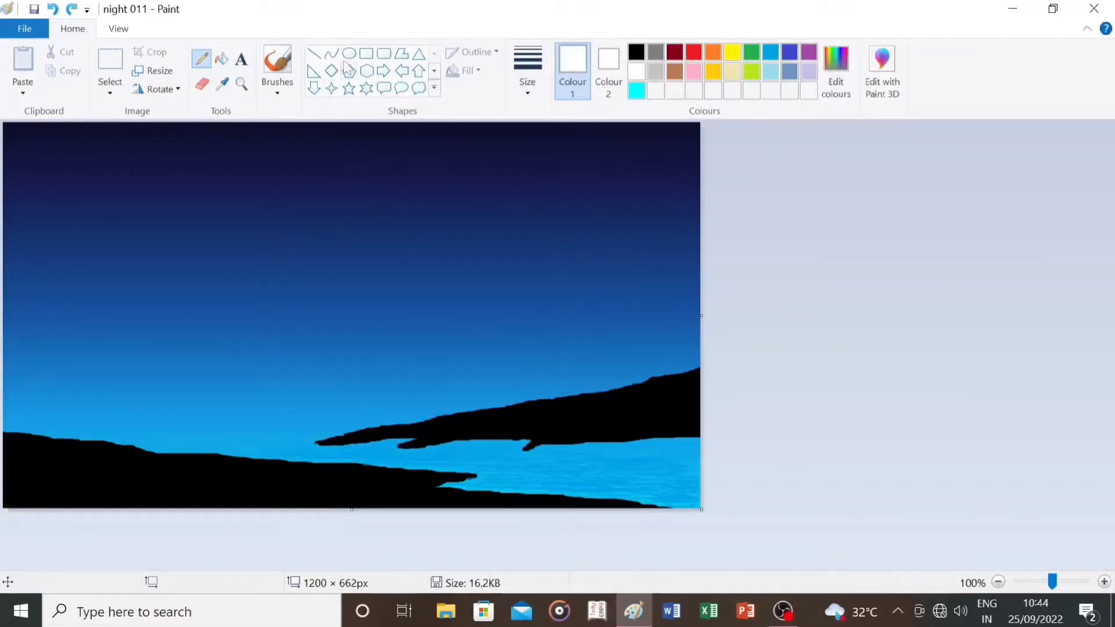
Widen the canvas to about 1563 px, adding a blank white strip beside the night scene.
{"action": "left_click", "coordinate": [347, 58]}
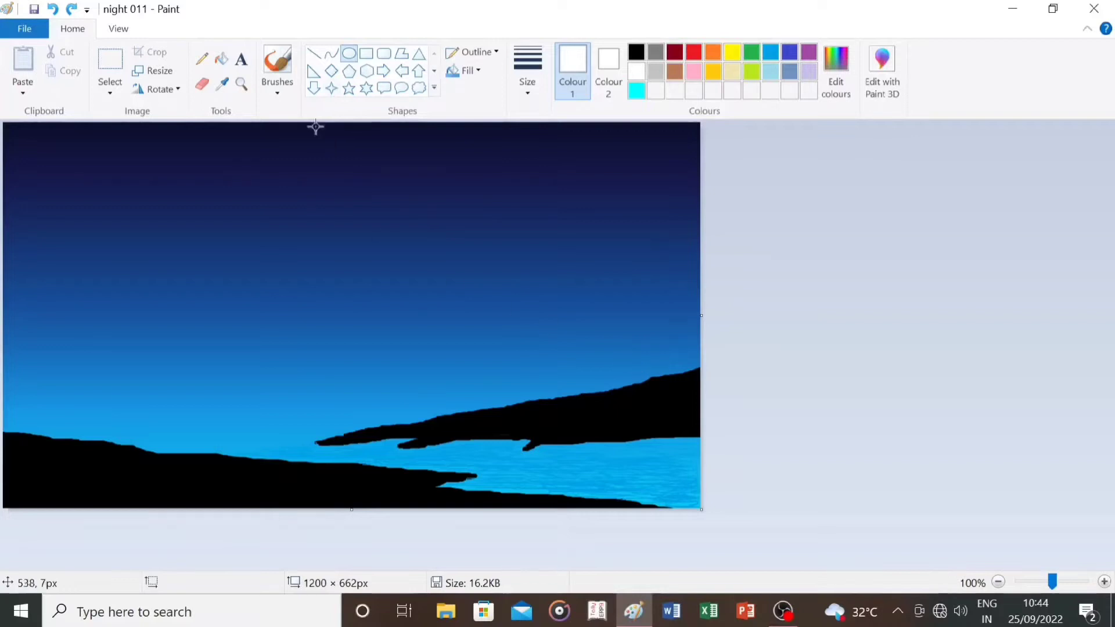
{"action": "left_click", "coordinate": [278, 61]}
{"action": "left_click_drag", "start_coordinate": [699, 315], "coordinate": [911, 316]}
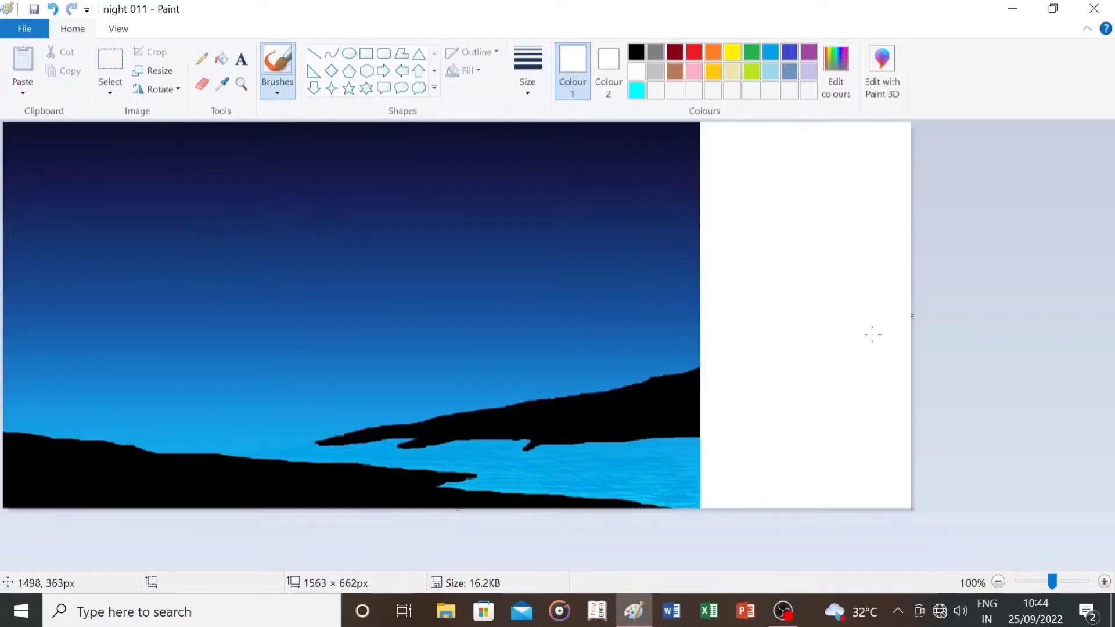
Draw a solid red circle with a solid outline on the blank white strip, undoing the first oversized attempt.
{"action": "left_click", "coordinate": [349, 53]}
{"action": "left_click", "coordinate": [467, 72]}
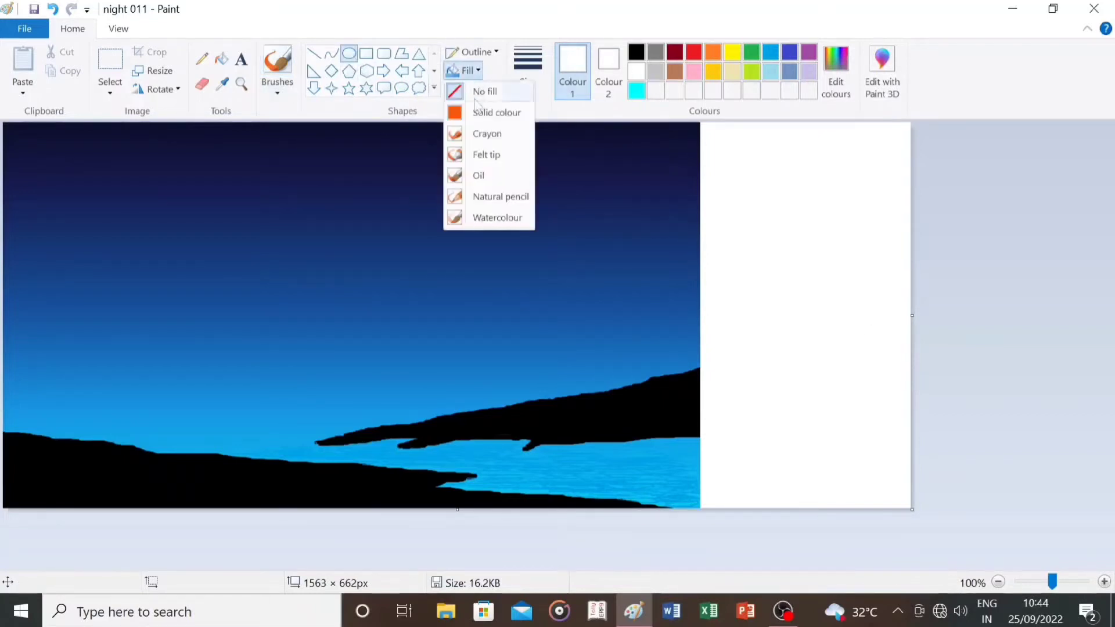
{"action": "left_click", "coordinate": [490, 113]}
{"action": "left_click", "coordinate": [472, 54]}
{"action": "left_click", "coordinate": [479, 72]}
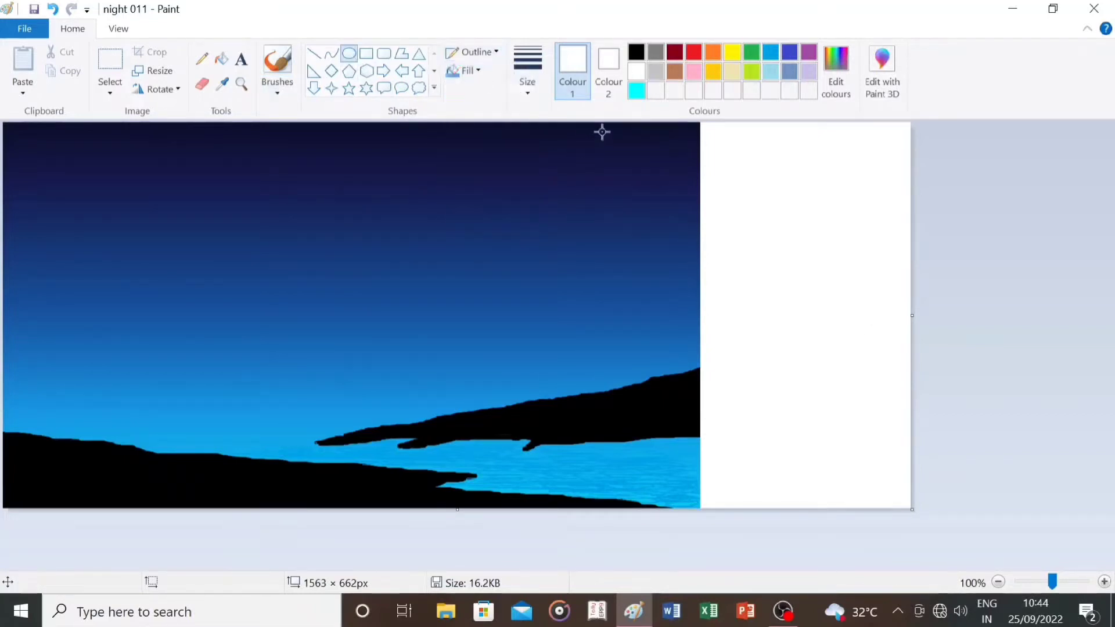
{"action": "left_click", "coordinate": [695, 53]}
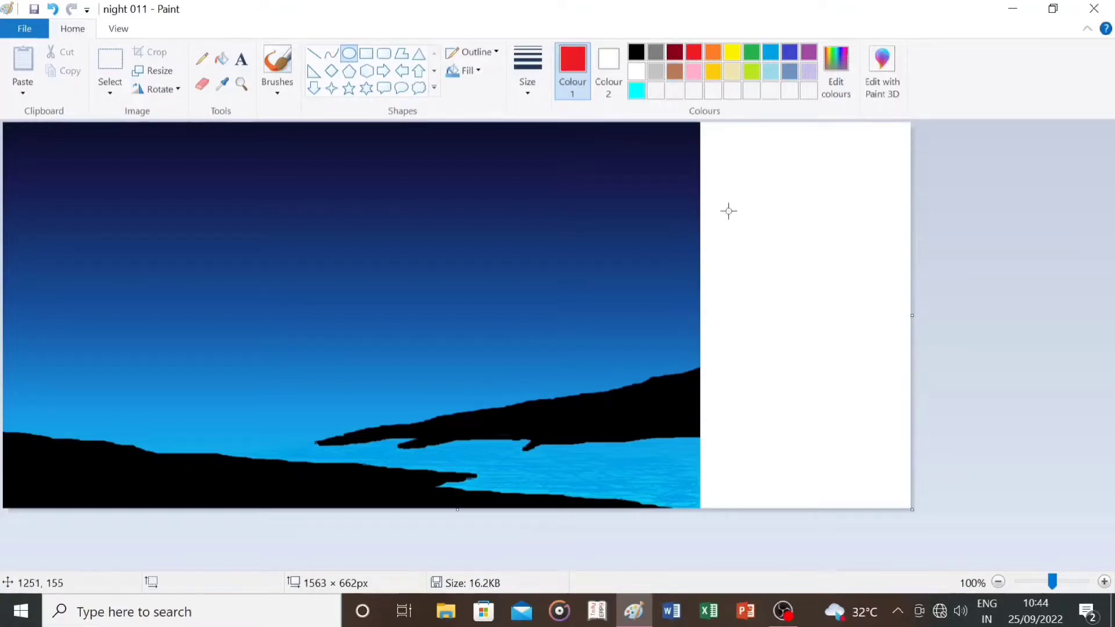
{"action": "left_click_drag", "start_coordinate": [724, 197], "coordinate": [779, 244]}
{"action": "left_click_drag", "start_coordinate": [728, 194], "coordinate": [877, 334]}
{"action": "key", "text": "ctrl+z"}
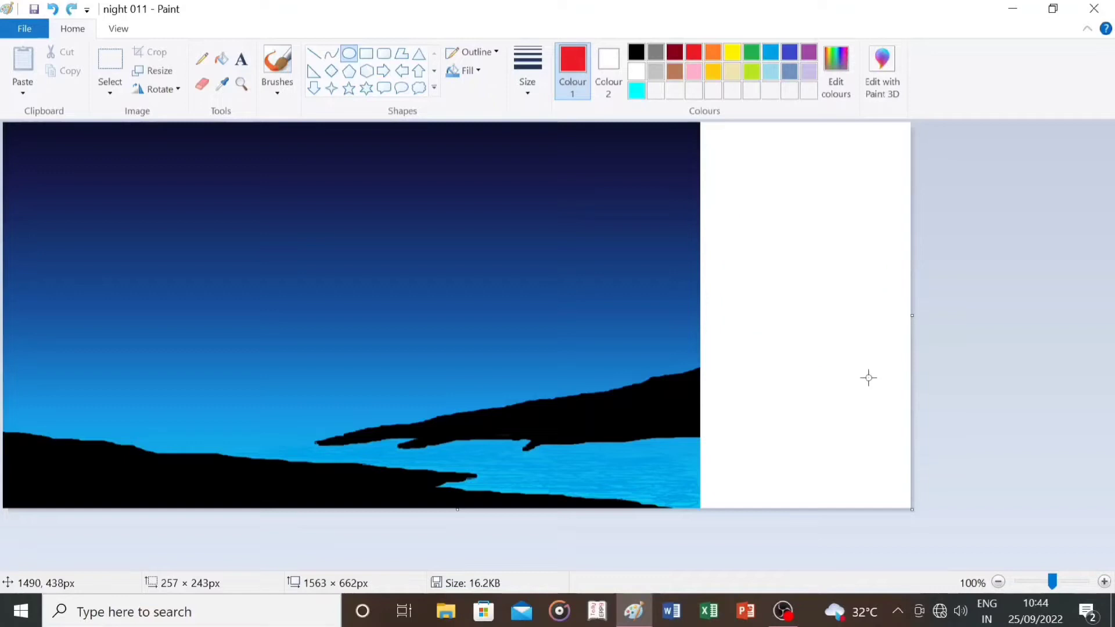
{"action": "left_click_drag", "start_coordinate": [728, 228], "coordinate": [865, 360]}
{"action": "left_click", "coordinate": [743, 204]}
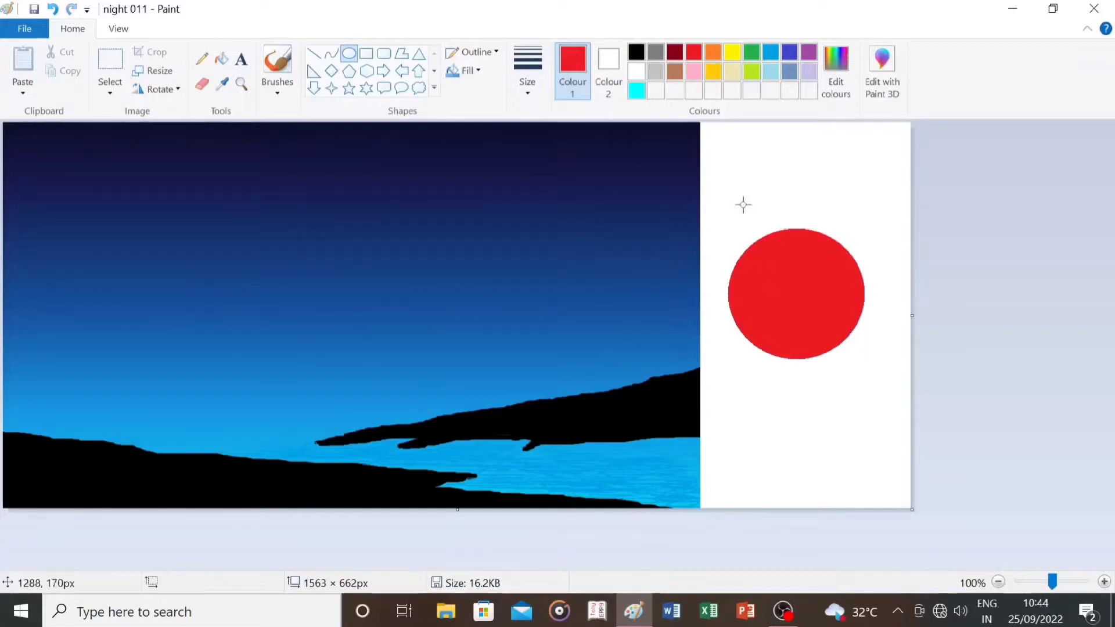
Draw a solid yellow circle of about 217 × 221 px over the upper-right part of the red circle, leaving a red crescent uncovered.
{"action": "left_click", "coordinate": [732, 52]}
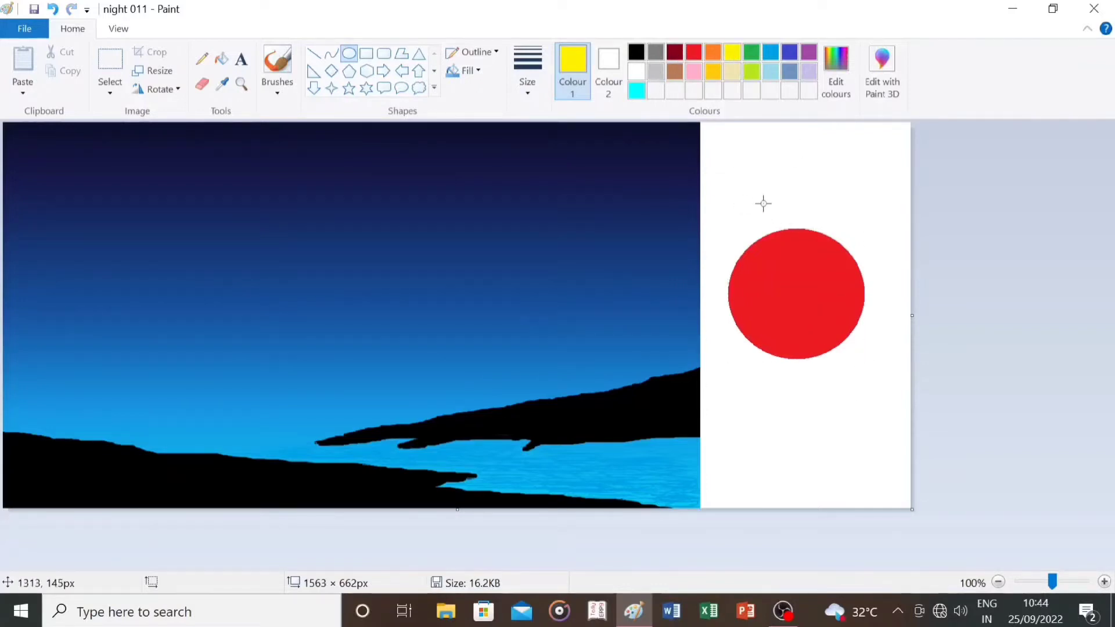
{"action": "left_click_drag", "start_coordinate": [751, 186], "coordinate": [874, 319]}
{"action": "left_click_drag", "start_coordinate": [821, 266], "coordinate": [821, 290]}
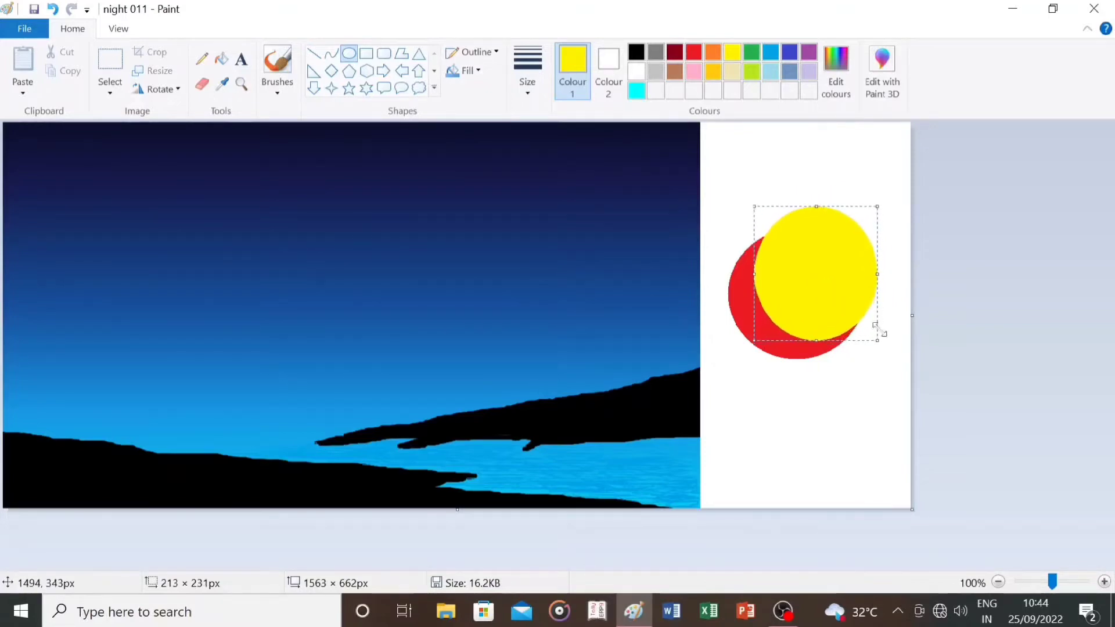
{"action": "left_click_drag", "start_coordinate": [877, 340], "coordinate": [846, 310]}
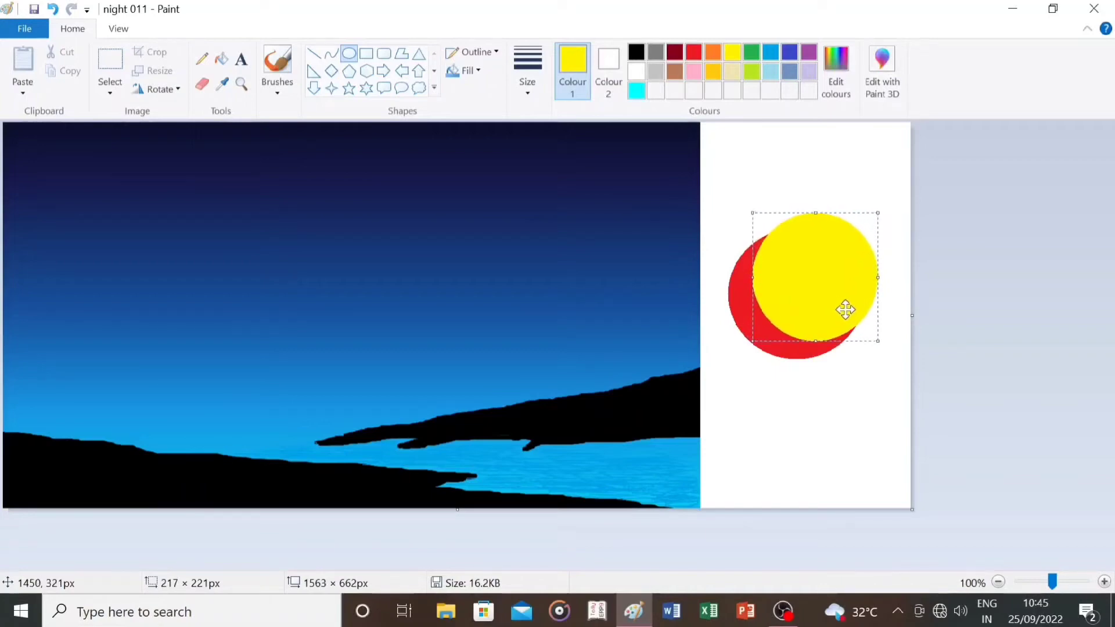
{"action": "left_click", "coordinate": [842, 426]}
Fill the yellow circle with white so that only the red crescent remains.
{"action": "left_click", "coordinate": [636, 71]}
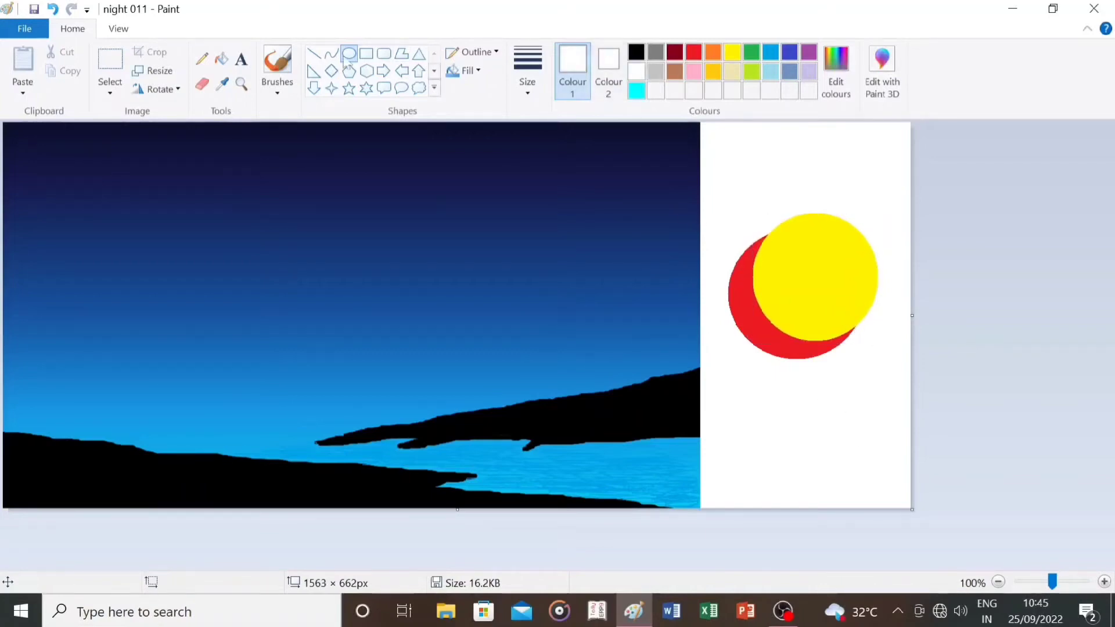
{"action": "left_click", "coordinate": [221, 58]}
{"action": "left_click", "coordinate": [824, 249]}
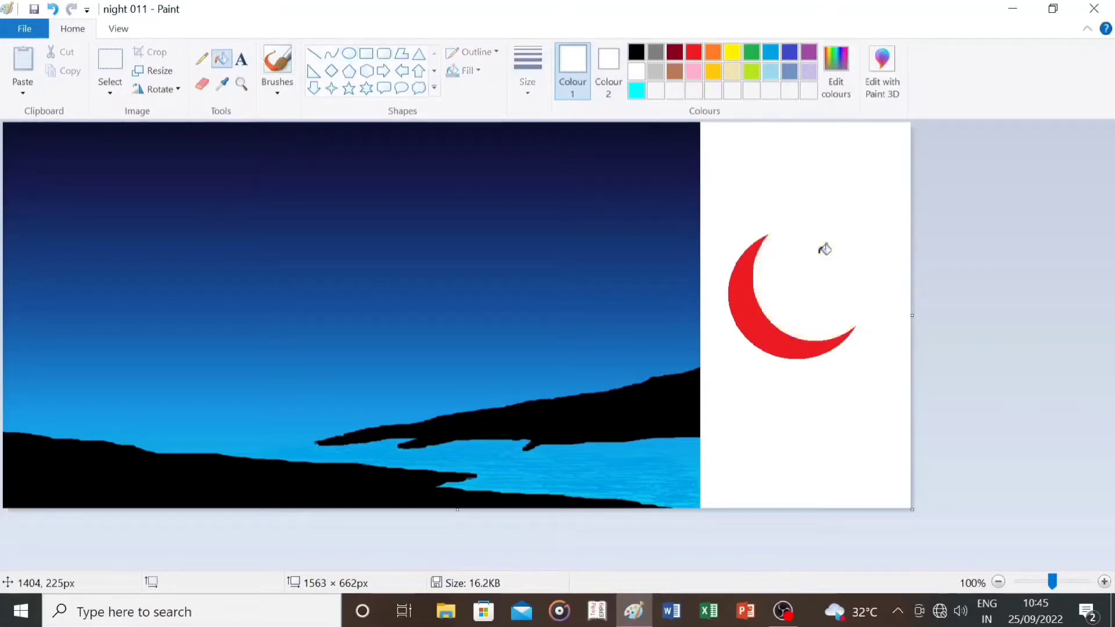
Turn on transparent selection and move the red crescent from the white strip into the upper-left part of the night sky.
{"action": "left_click", "coordinate": [109, 90]}
{"action": "left_click", "coordinate": [163, 134]}
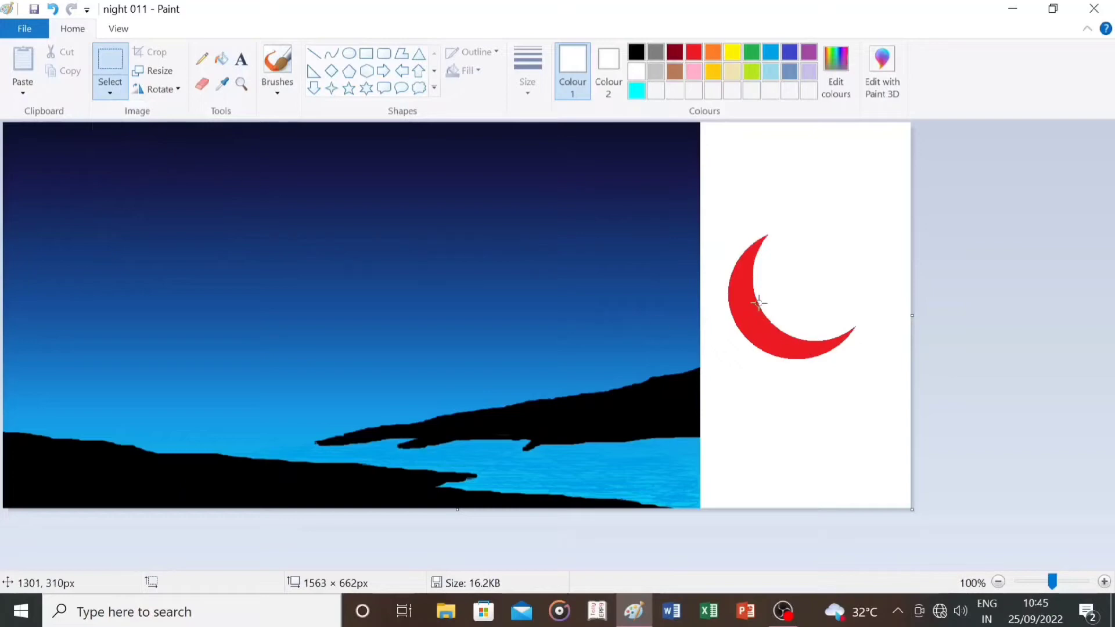
{"action": "left_click", "coordinate": [110, 90]}
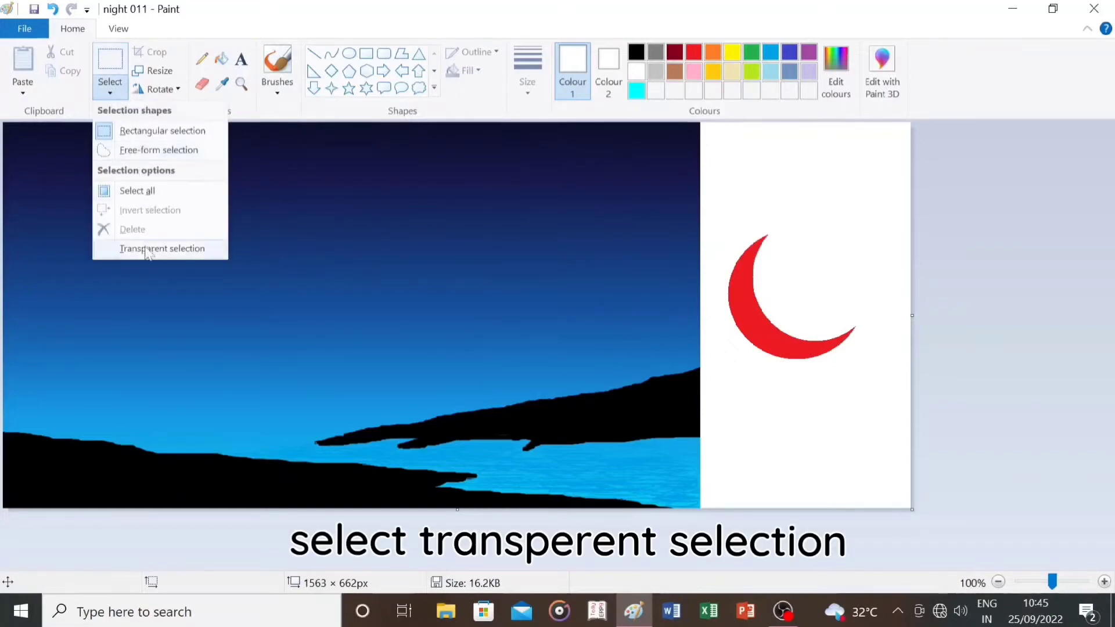
{"action": "left_click", "coordinate": [147, 250]}
{"action": "left_click_drag", "start_coordinate": [717, 209], "coordinate": [876, 386]}
{"action": "right_click", "coordinate": [793, 303]}
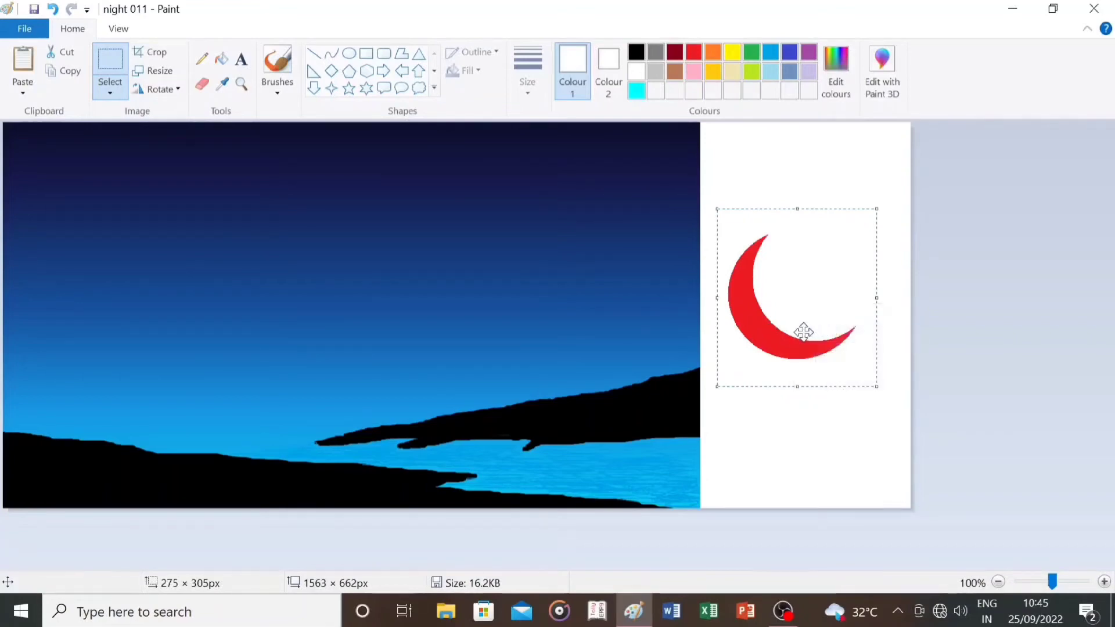
{"action": "left_click_drag", "start_coordinate": [800, 327], "coordinate": [315, 257]}
{"action": "left_click", "coordinate": [581, 283]}
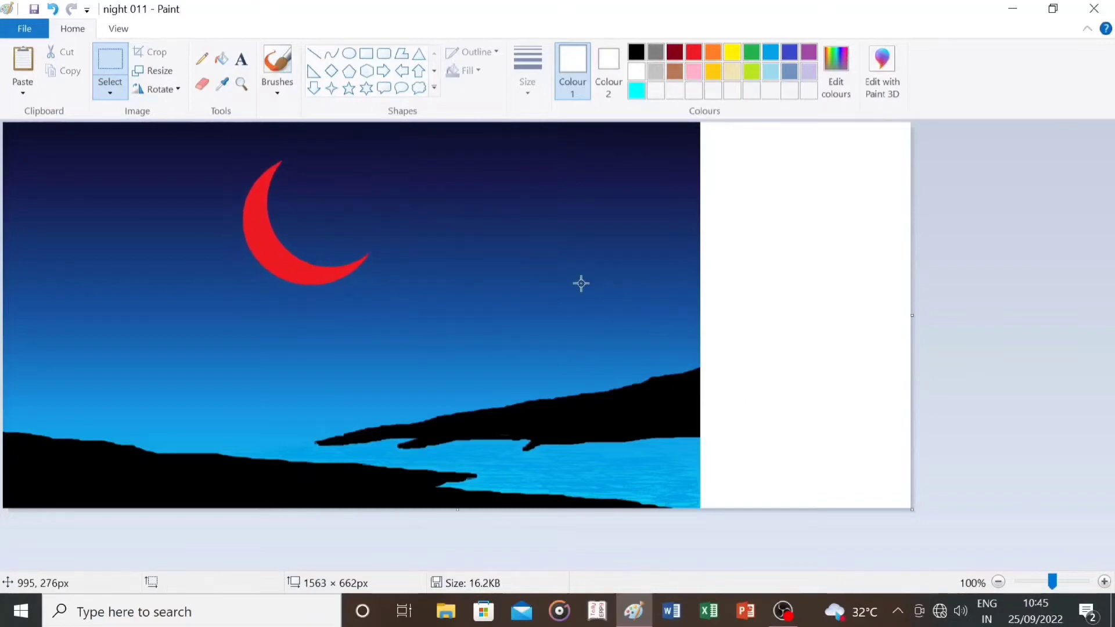
Narrow the canvas back to 1200 px to remove the white strip, and fill the crescent moon with white.
{"action": "left_click_drag", "start_coordinate": [913, 316], "coordinate": [699, 318]}
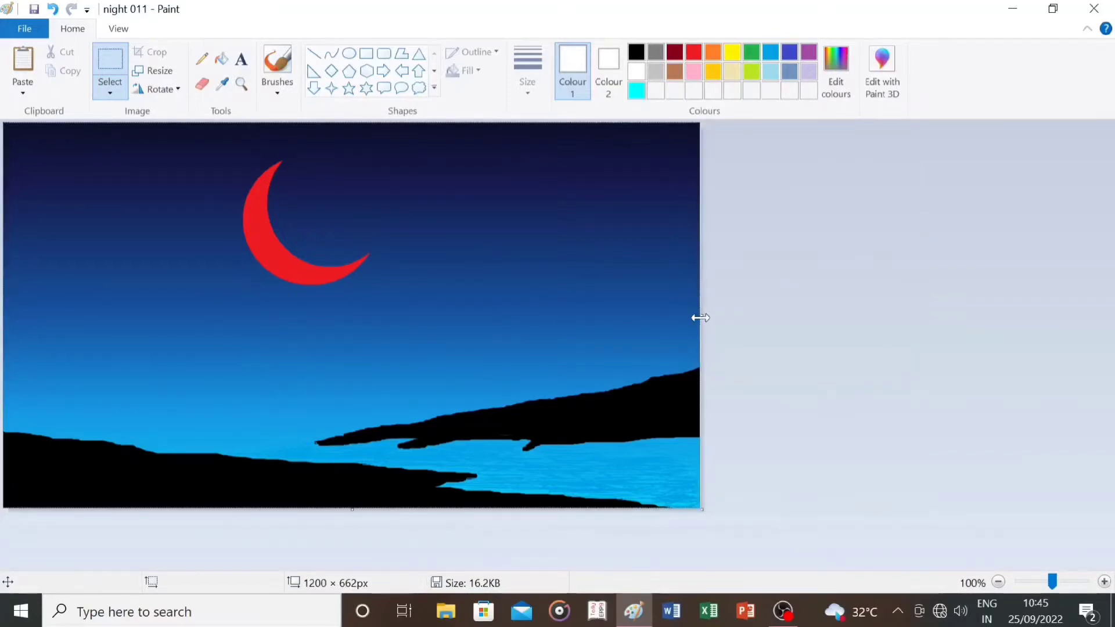
{"action": "left_click", "coordinate": [221, 58]}
{"action": "left_click", "coordinate": [271, 228]}
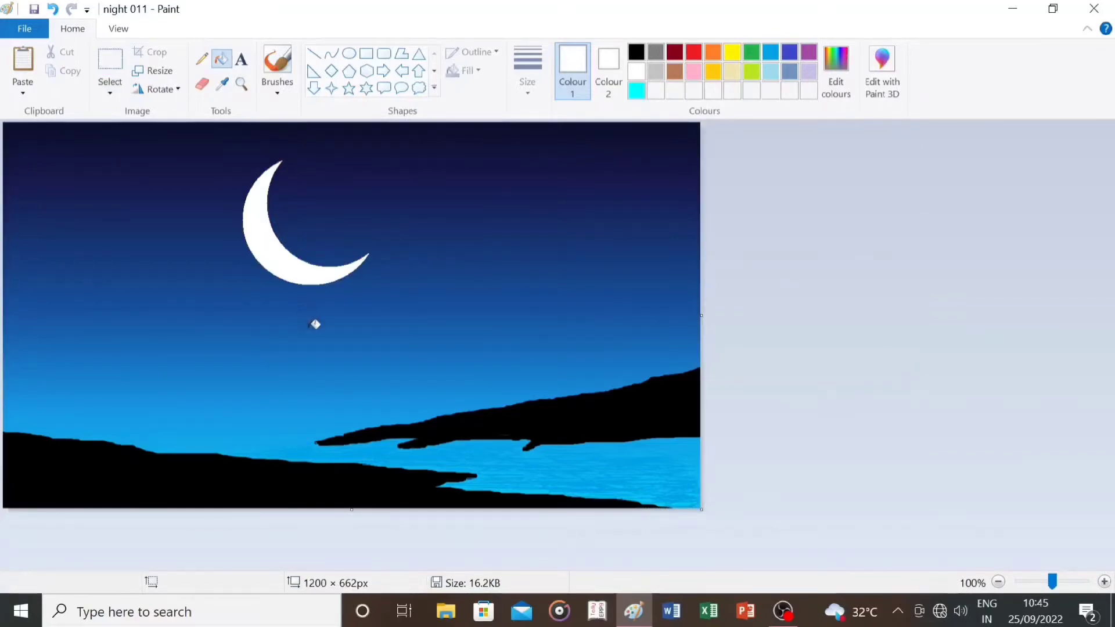
Paint a tall black conifer on the left shore with the brush at its thickest size.
{"action": "left_click", "coordinate": [277, 61]}
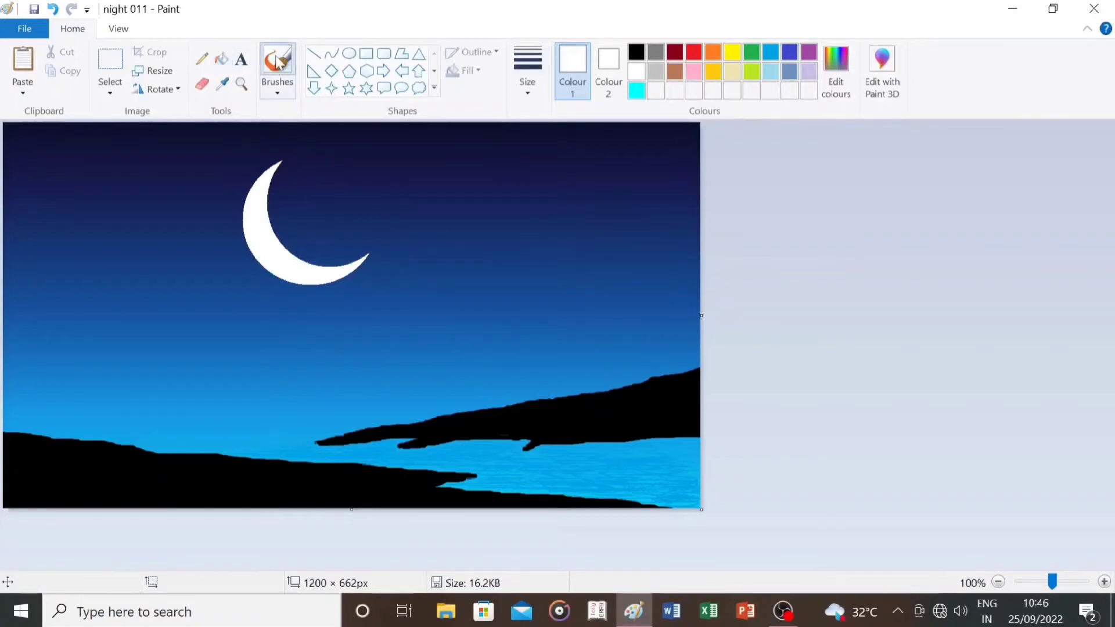
{"action": "left_click", "coordinate": [637, 55]}
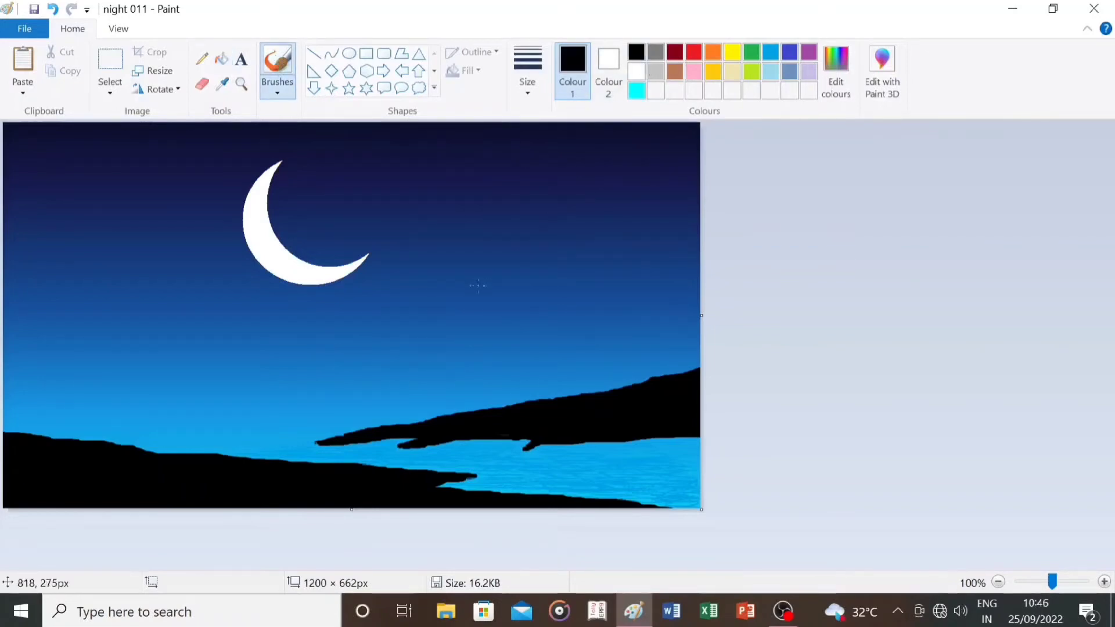
{"action": "left_click", "coordinate": [528, 68]}
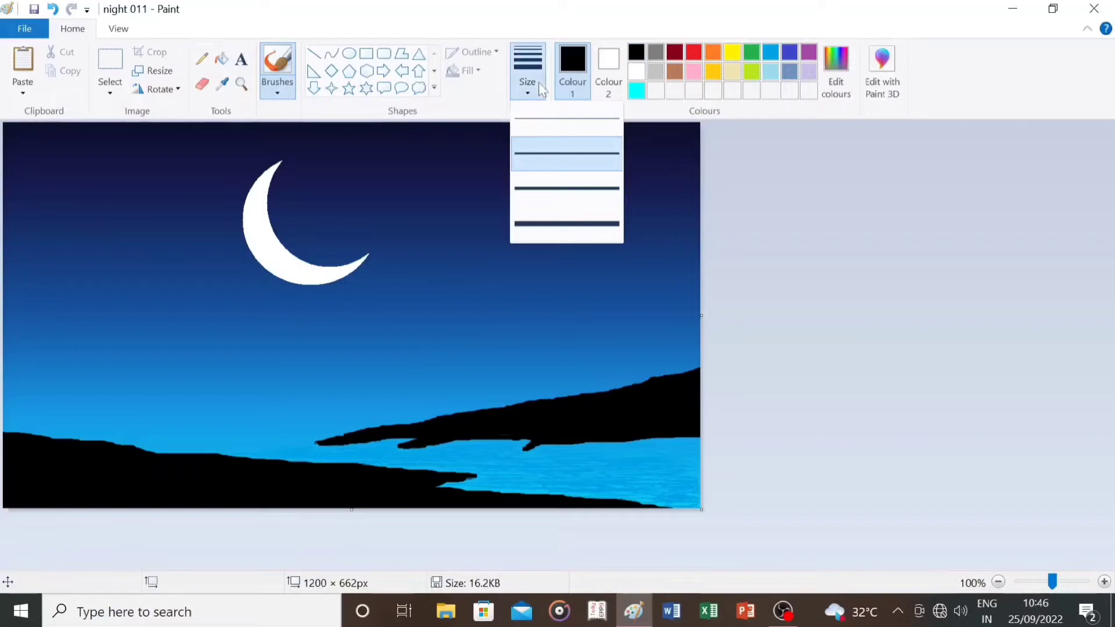
{"action": "left_click", "coordinate": [540, 226]}
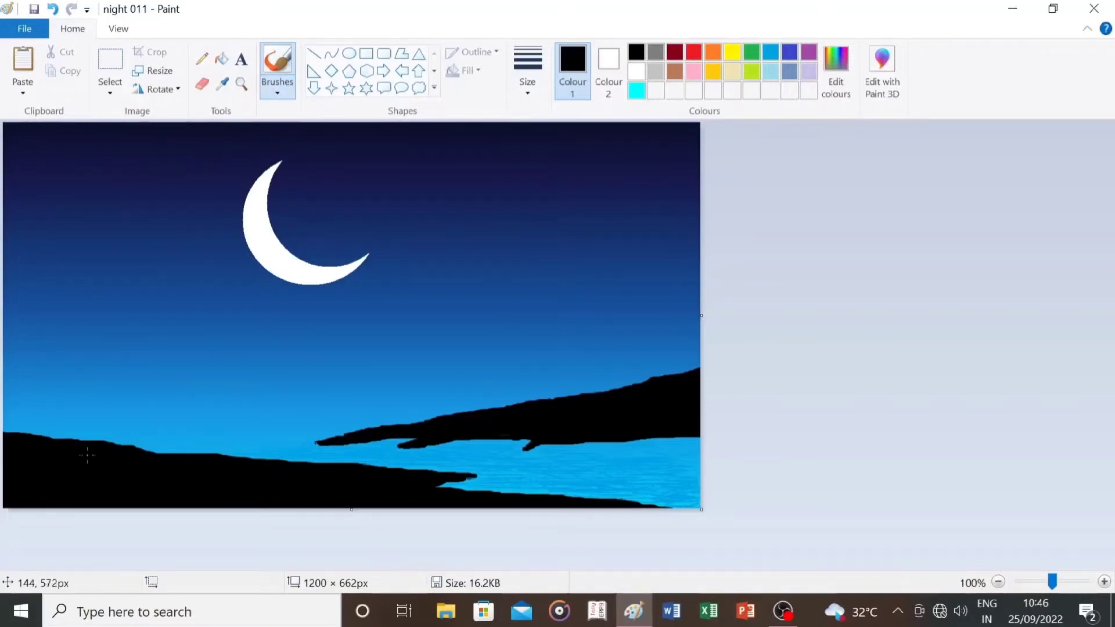
{"action": "mouse_move", "coordinate": [87, 455]}
{"action": "left_mouse_down"}
{"action": "mouse_move", "coordinate": [83, 276]}
{"action": "mouse_move", "coordinate": [90, 290]}
{"action": "mouse_move", "coordinate": [73, 301]}
{"action": "mouse_move", "coordinate": [94, 315]}
{"action": "mouse_move", "coordinate": [64, 333]}
{"action": "mouse_move", "coordinate": [106, 350]}
{"action": "mouse_move", "coordinate": [81, 372]}
{"action": "mouse_move", "coordinate": [92, 382]}
{"action": "mouse_move", "coordinate": [64, 387]}
{"action": "mouse_move", "coordinate": [73, 404]}
{"action": "mouse_move", "coordinate": [55, 420]}
{"action": "mouse_move", "coordinate": [74, 435]}
{"action": "mouse_move", "coordinate": [86, 387]}
{"action": "mouse_move", "coordinate": [103, 422]}
{"action": "mouse_move", "coordinate": [80, 436]}
{"action": "mouse_move", "coordinate": [60, 402]}
{"action": "mouse_move", "coordinate": [103, 436]}
{"action": "mouse_move", "coordinate": [75, 345]}
{"action": "mouse_move", "coordinate": [86, 305]}
{"action": "mouse_move", "coordinate": [59, 332]}
{"action": "mouse_move", "coordinate": [67, 346]}
{"action": "mouse_move", "coordinate": [54, 364]}
{"action": "mouse_move", "coordinate": [68, 440]}
{"action": "mouse_move", "coordinate": [88, 333]}
{"action": "mouse_move", "coordinate": [112, 418]}
{"action": "mouse_move", "coordinate": [96, 438]}
{"action": "mouse_move", "coordinate": [69, 392]}
{"action": "left_mouse_up"}
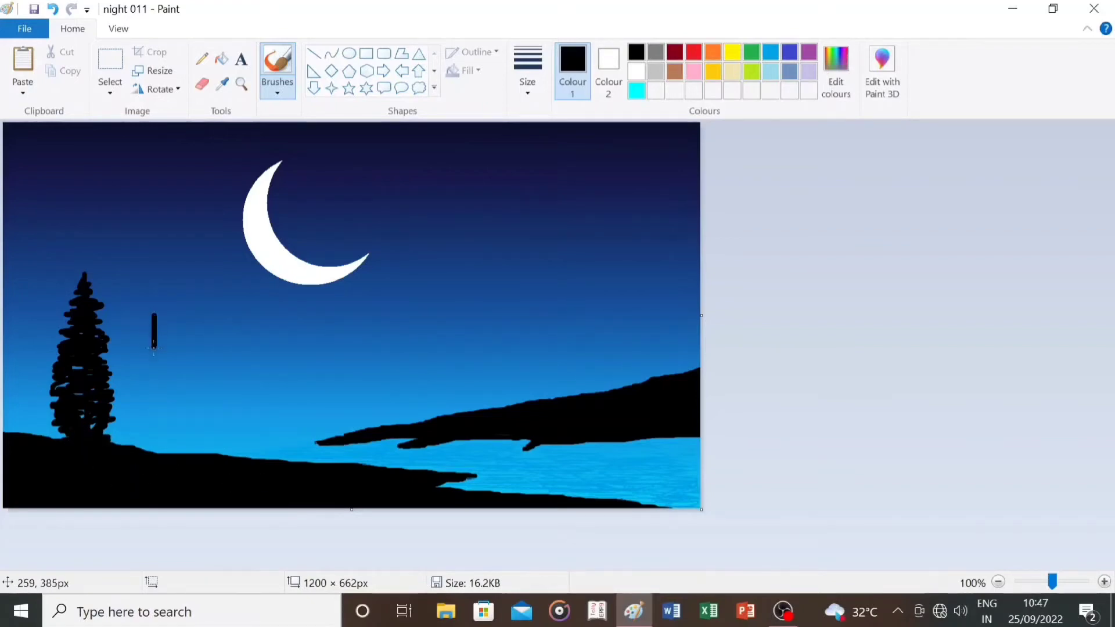
Paint a second, slightly shorter black conifer beside the first one on the left shore.
{"action": "left_click_drag", "start_coordinate": [154, 347], "coordinate": [153, 456]}
{"action": "mouse_move", "coordinate": [153, 317]}
{"action": "left_mouse_down"}
{"action": "mouse_move", "coordinate": [158, 354]}
{"action": "mouse_move", "coordinate": [135, 363]}
{"action": "mouse_move", "coordinate": [171, 389]}
{"action": "mouse_move", "coordinate": [131, 397]}
{"action": "mouse_move", "coordinate": [152, 392]}
{"action": "mouse_move", "coordinate": [154, 409]}
{"action": "mouse_move", "coordinate": [131, 404]}
{"action": "mouse_move", "coordinate": [160, 426]}
{"action": "mouse_move", "coordinate": [161, 405]}
{"action": "mouse_move", "coordinate": [147, 407]}
{"action": "mouse_move", "coordinate": [156, 451]}
{"action": "left_mouse_up"}
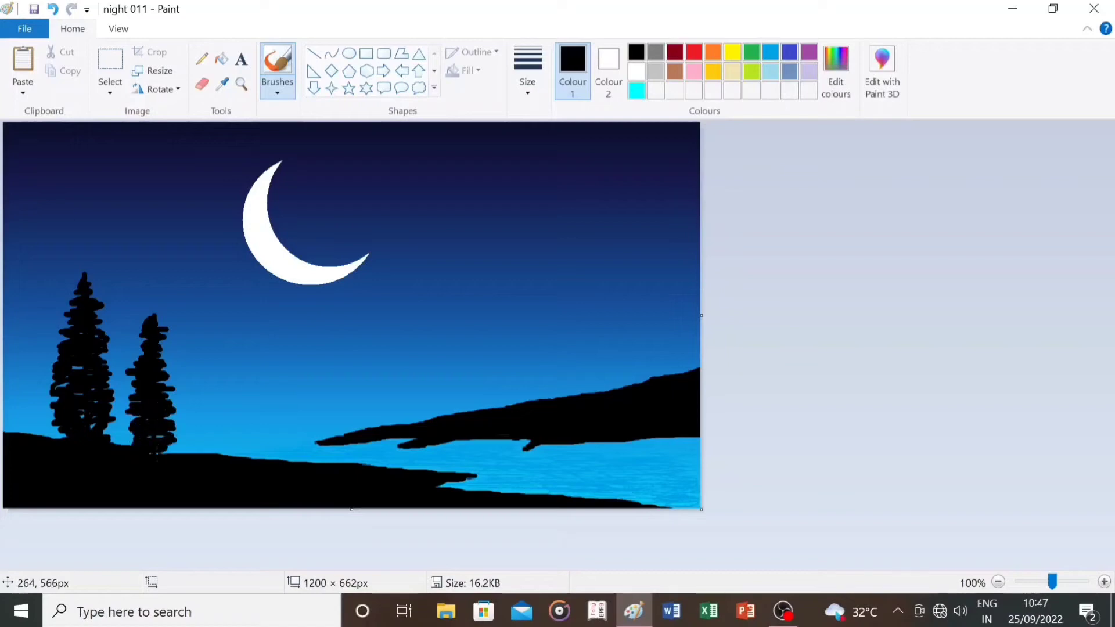
{"action": "mouse_move", "coordinate": [136, 373]}
{"action": "left_mouse_down"}
{"action": "mouse_move", "coordinate": [151, 355]}
{"action": "mouse_move", "coordinate": [169, 407]}
{"action": "mouse_move", "coordinate": [165, 437]}
{"action": "mouse_move", "coordinate": [134, 345]}
{"action": "mouse_move", "coordinate": [153, 331]}
{"action": "mouse_move", "coordinate": [153, 312]}
{"action": "mouse_move", "coordinate": [178, 418]}
{"action": "mouse_move", "coordinate": [173, 445]}
{"action": "left_mouse_up"}
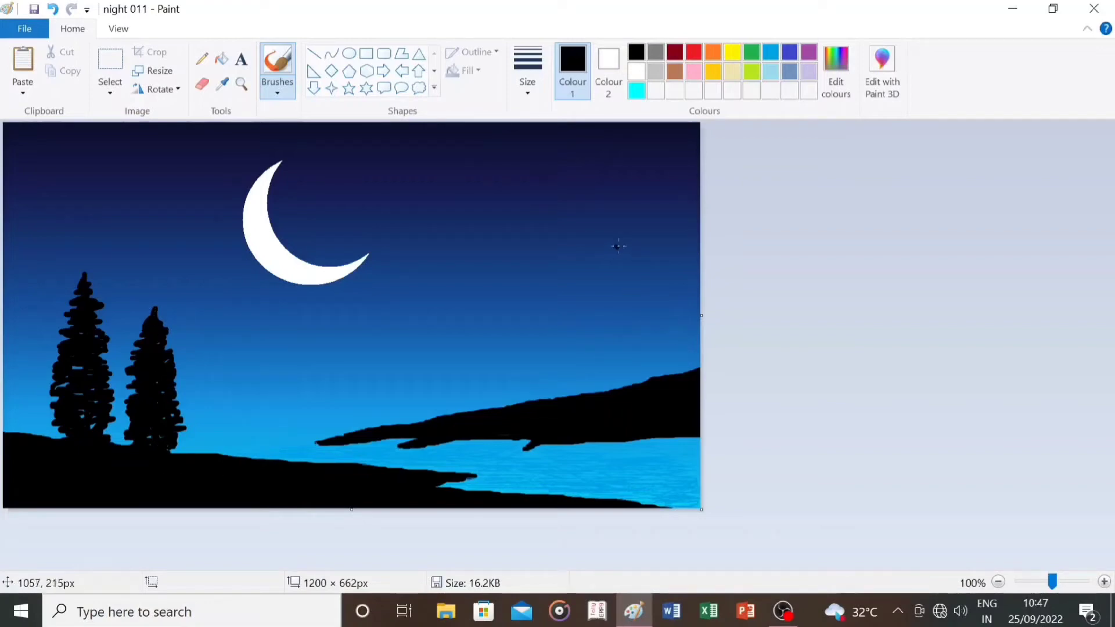
Paint a black conifer on the right headland, undoing unwanted strokes and widening its right side down to the ground.
{"action": "mouse_move", "coordinate": [616, 247]}
{"action": "left_mouse_down"}
{"action": "mouse_move", "coordinate": [626, 369]}
{"action": "mouse_move", "coordinate": [617, 251]}
{"action": "mouse_move", "coordinate": [635, 307]}
{"action": "mouse_move", "coordinate": [615, 320]}
{"action": "mouse_move", "coordinate": [626, 346]}
{"action": "mouse_move", "coordinate": [616, 361]}
{"action": "mouse_move", "coordinate": [630, 389]}
{"action": "mouse_move", "coordinate": [628, 359]}
{"action": "mouse_move", "coordinate": [600, 353]}
{"action": "mouse_move", "coordinate": [640, 328]}
{"action": "mouse_move", "coordinate": [626, 313]}
{"action": "mouse_move", "coordinate": [639, 301]}
{"action": "mouse_move", "coordinate": [609, 288]}
{"action": "mouse_move", "coordinate": [619, 257]}
{"action": "mouse_move", "coordinate": [632, 296]}
{"action": "mouse_move", "coordinate": [606, 283]}
{"action": "mouse_move", "coordinate": [595, 300]}
{"action": "mouse_move", "coordinate": [617, 301]}
{"action": "mouse_move", "coordinate": [606, 363]}
{"action": "mouse_move", "coordinate": [631, 305]}
{"action": "mouse_move", "coordinate": [644, 365]}
{"action": "left_mouse_up"}
{"action": "key", "text": "ctrl+z"}
{"action": "key", "text": "ctrl+z"}
{"action": "key", "text": "ctrl+z"}
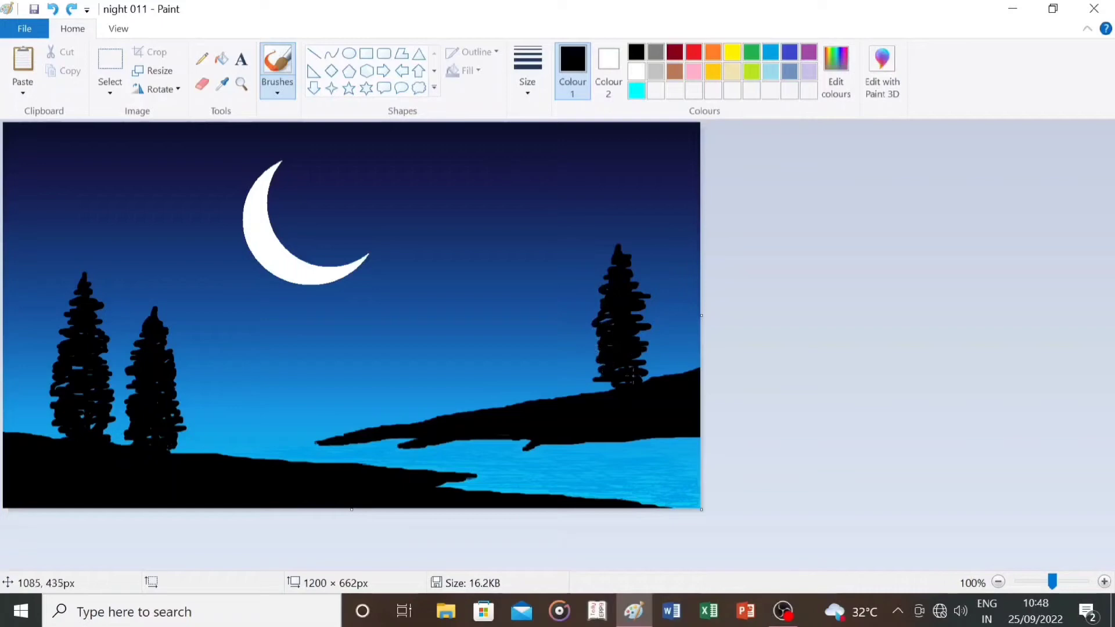
{"action": "mouse_move", "coordinate": [633, 375]}
{"action": "left_mouse_down"}
{"action": "mouse_move", "coordinate": [638, 280]}
{"action": "mouse_move", "coordinate": [653, 359]}
{"action": "mouse_move", "coordinate": [653, 346]}
{"action": "mouse_move", "coordinate": [646, 369]}
{"action": "left_mouse_up"}
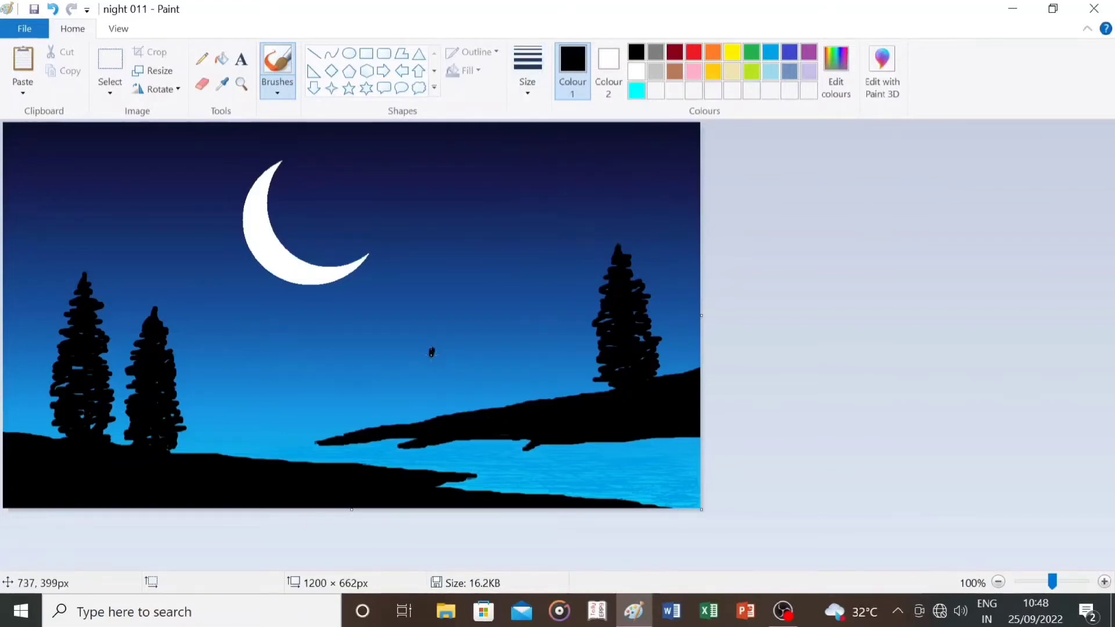
Paint a small black standing figure on the headland with a head, body and flowing dress, redoing the first head stroke.
{"action": "left_click_drag", "start_coordinate": [431, 354], "coordinate": [432, 353]}
{"action": "key", "text": "ctrl+z"}
{"action": "mouse_move", "coordinate": [433, 349]}
{"action": "left_mouse_down"}
{"action": "mouse_move", "coordinate": [438, 383]}
{"action": "mouse_move", "coordinate": [427, 374]}
{"action": "left_mouse_up"}
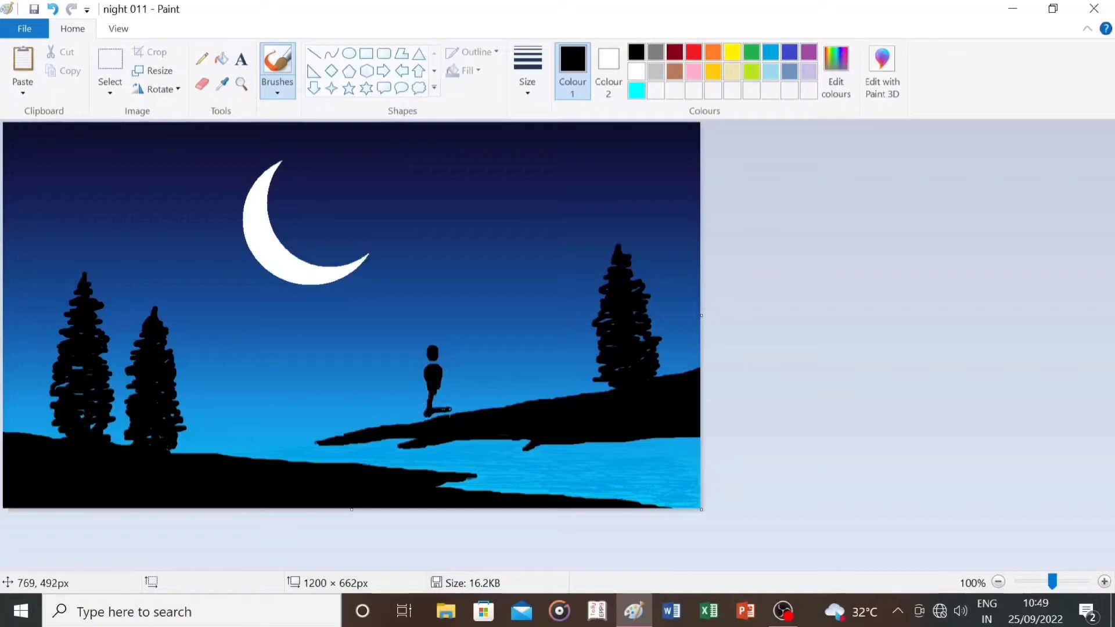
{"action": "mouse_move", "coordinate": [452, 400]}
{"action": "left_mouse_down"}
{"action": "mouse_move", "coordinate": [439, 405]}
{"action": "mouse_move", "coordinate": [435, 390]}
{"action": "mouse_move", "coordinate": [428, 411]}
{"action": "left_mouse_up"}
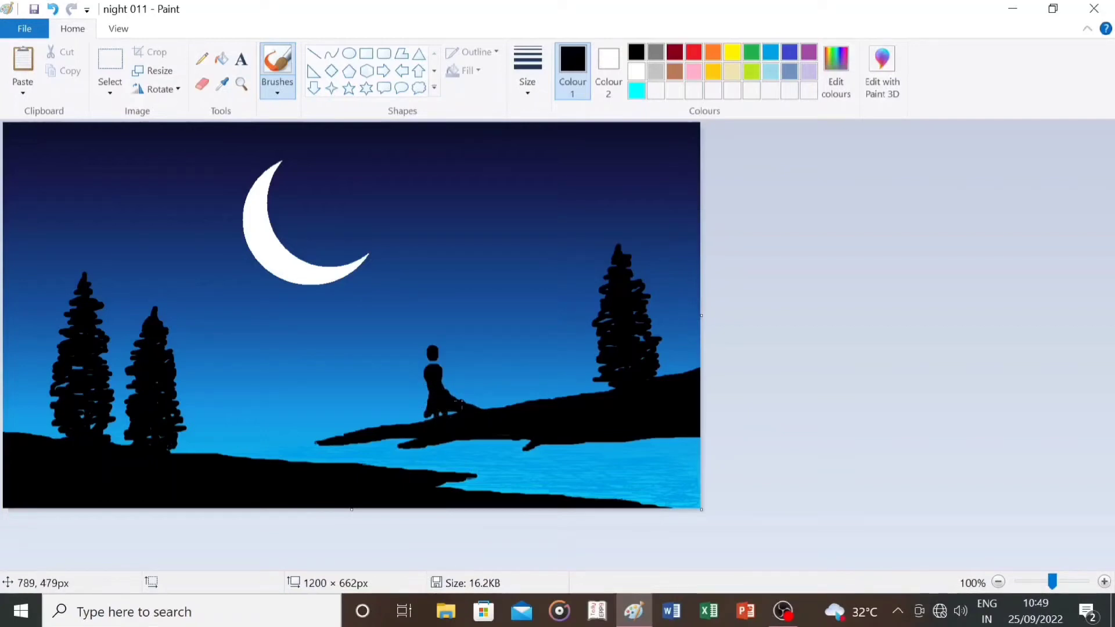
Paint black hair on the back of the figure's head down to the shoulders, undoing stray strokes.
{"action": "key", "text": "ctrl+z"}
{"action": "left_click_drag", "start_coordinate": [435, 357], "coordinate": [442, 350]}
{"action": "key", "text": "ctrl+z"}
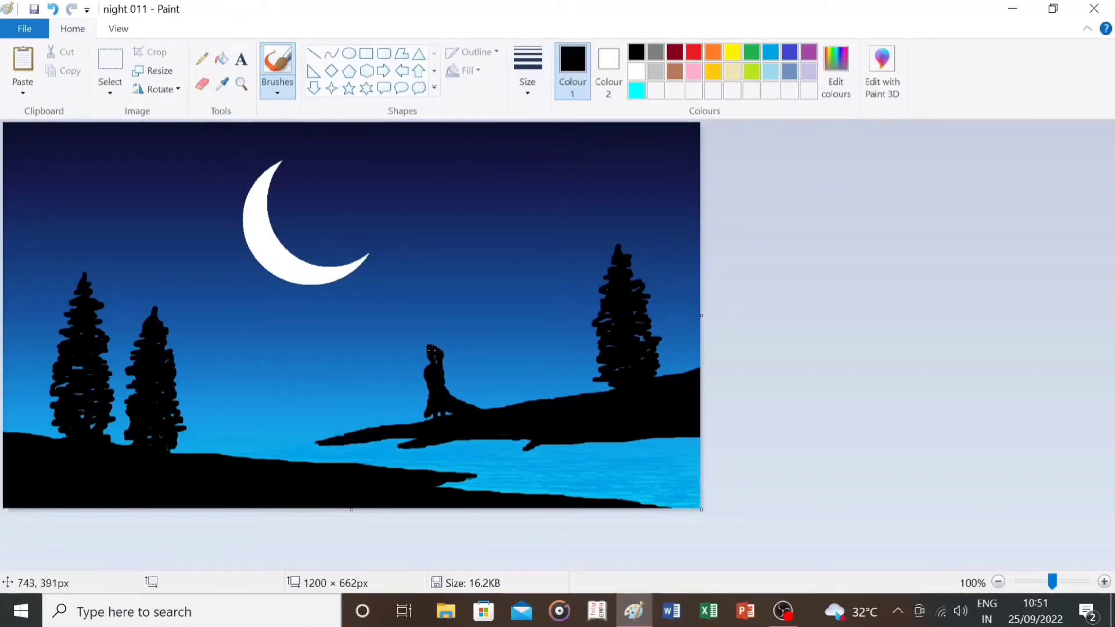
{"action": "key", "text": "ctrl+z"}
Paint the figure's arm reaching out and up toward the moon, undoing the first version and redrawing it.
{"action": "left_click_drag", "start_coordinate": [428, 373], "coordinate": [404, 363]}
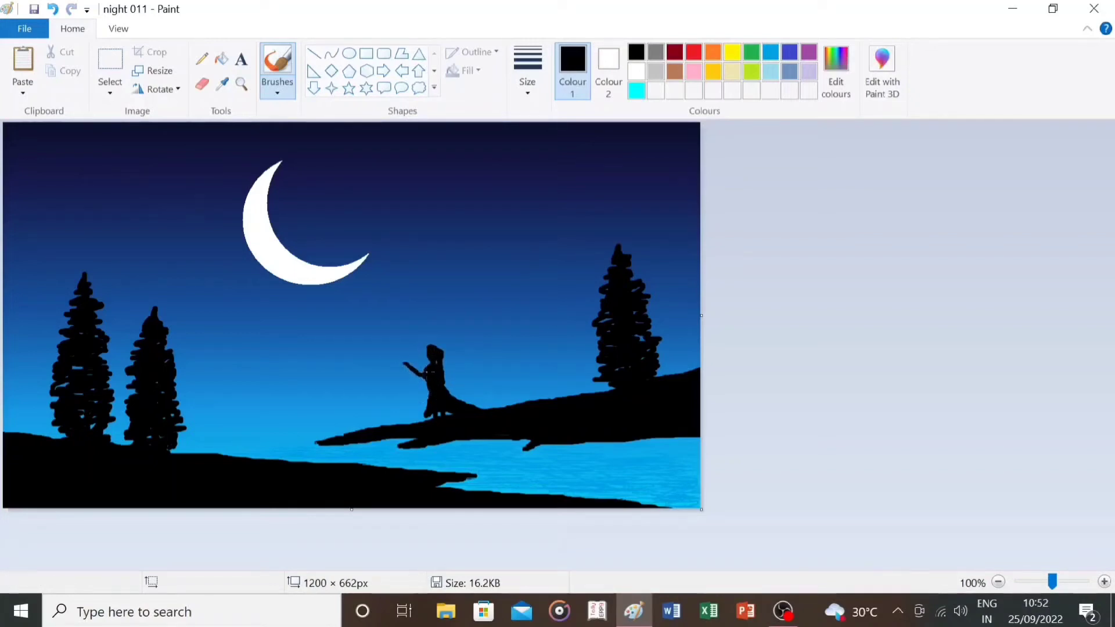
{"action": "key", "text": "ctrl+z"}
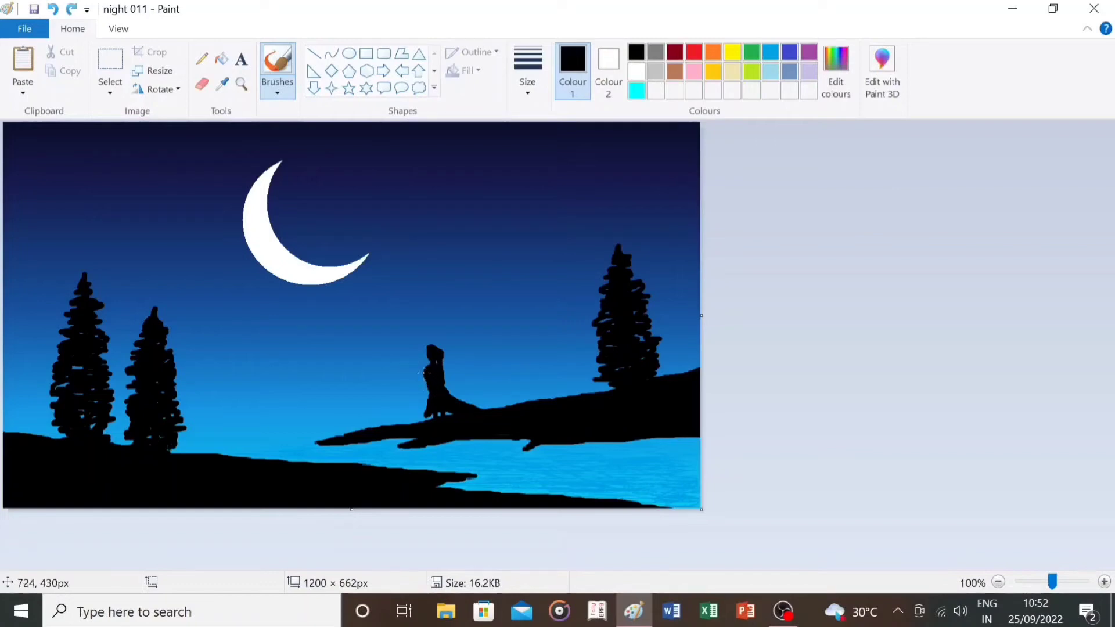
{"action": "left_click_drag", "start_coordinate": [406, 359], "coordinate": [418, 371]}
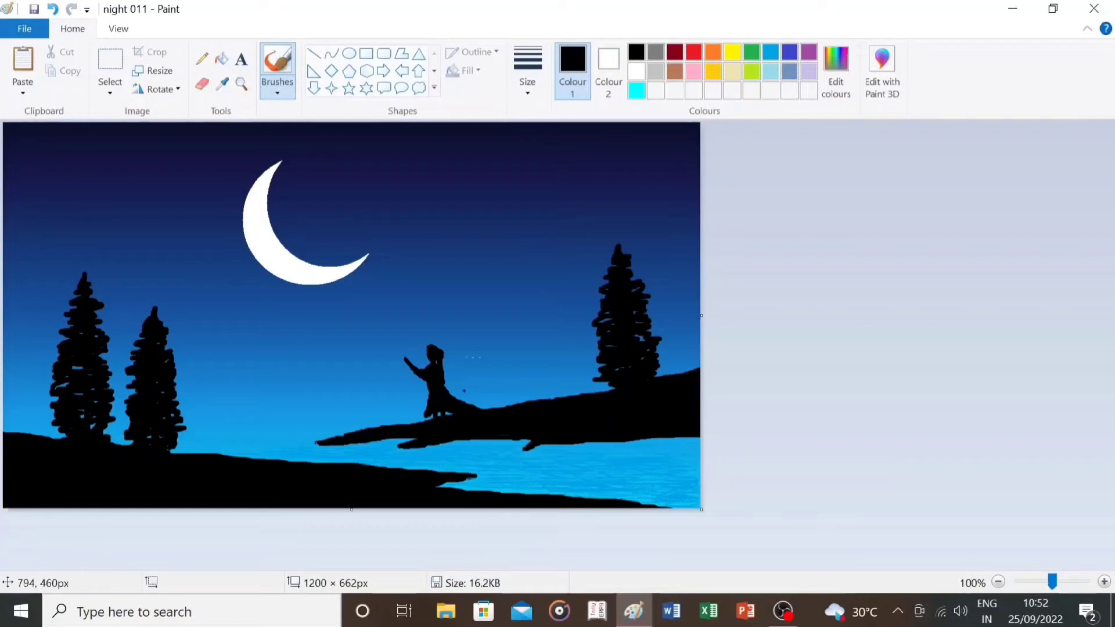
Set the brush to the second-thickest size.
{"action": "left_click", "coordinate": [528, 75]}
{"action": "left_click", "coordinate": [559, 227]}
{"action": "left_click", "coordinate": [528, 82]}
{"action": "left_click", "coordinate": [543, 191]}
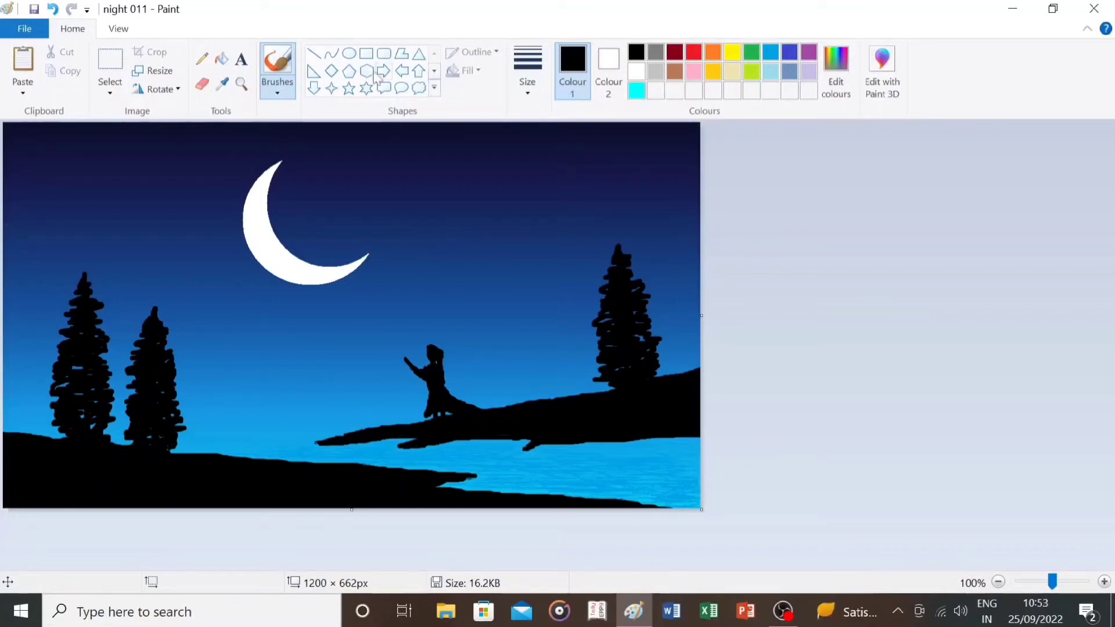
Draw a solid red ellipse of about 24 × 32 px with a solid outline in the sky near the figure's raised hand.
{"action": "left_click", "coordinate": [348, 53]}
{"action": "left_click", "coordinate": [693, 53]}
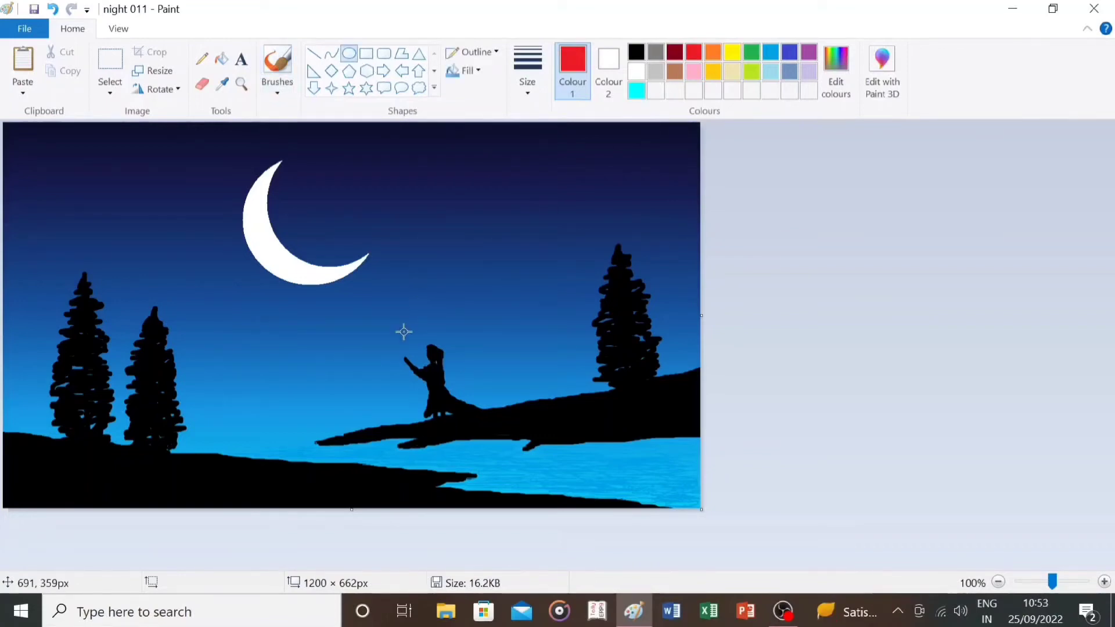
{"action": "left_click", "coordinate": [474, 74]}
{"action": "left_click", "coordinate": [477, 111]}
{"action": "left_click", "coordinate": [481, 53]}
{"action": "left_click", "coordinate": [480, 72]}
{"action": "left_click_drag", "start_coordinate": [376, 332], "coordinate": [390, 352]}
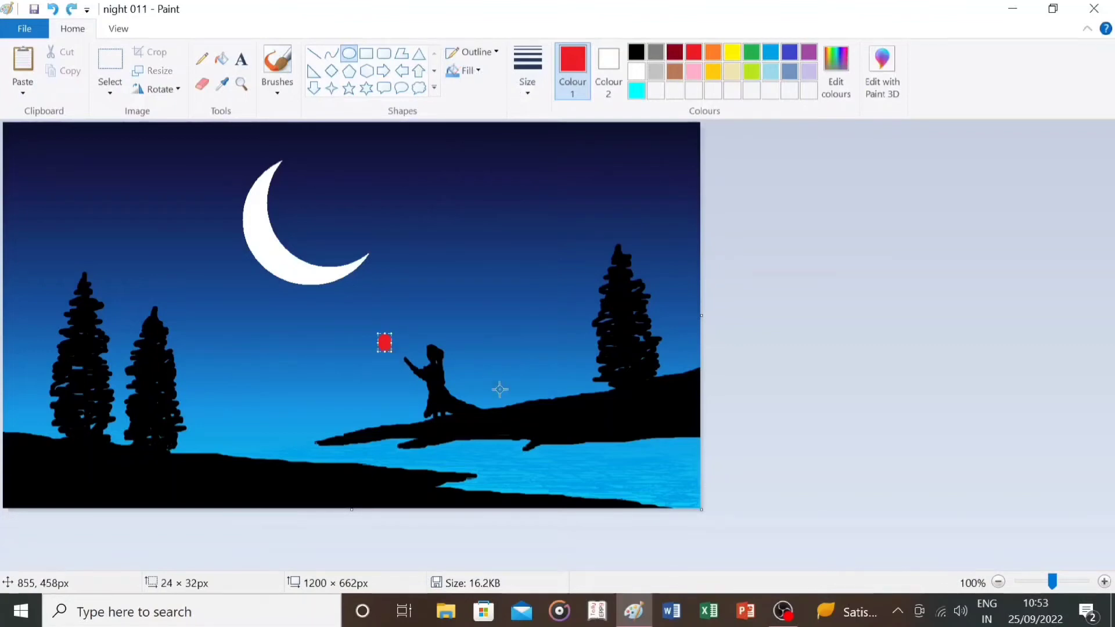
Nudge the red ellipse right and up until it sits just above the figure's raised hand, and deselect it.
{"action": "key", "text": "Right"}
{"action": "key", "text": "Right"}
{"action": "key", "text": "Right"}
{"action": "key", "text": "Right"}
{"action": "key", "text": "Right"}
{"action": "key", "text": "Right"}
{"action": "key", "text": "Right"}
{"action": "key", "text": "Right"}
{"action": "key", "text": "Right"}
{"action": "key", "text": "Right"}
{"action": "key", "text": "Right"}
{"action": "key", "text": "Right"}
{"action": "key", "text": "Right"}
{"action": "key", "text": "Right"}
{"action": "key", "text": "Right"}
{"action": "key", "text": "Right"}
{"action": "key", "text": "Right"}
{"action": "key", "text": "Right"}
{"action": "key", "text": "Right"}
{"action": "key", "text": "Right"}
{"action": "key", "text": "Up"}
{"action": "key", "text": "Up"}
{"action": "key", "text": "Up"}
{"action": "key", "text": "Up"}
{"action": "key", "text": "Up"}
{"action": "key", "text": "Up"}
{"action": "key", "text": "Up"}
{"action": "key", "text": "Up"}
{"action": "key", "text": "Up"}
{"action": "key", "text": "Up"}
{"action": "key", "text": "Up"}
{"action": "key", "text": "Up"}
{"action": "key", "text": "Up"}
{"action": "key", "text": "Up"}
{"action": "key", "text": "Up"}
{"action": "key", "text": "Up"}
{"action": "key", "text": "Up"}
{"action": "key", "text": "Up"}
{"action": "key", "text": "Up"}
{"action": "key", "text": "Up"}
{"action": "left_click", "coordinate": [456, 349]}
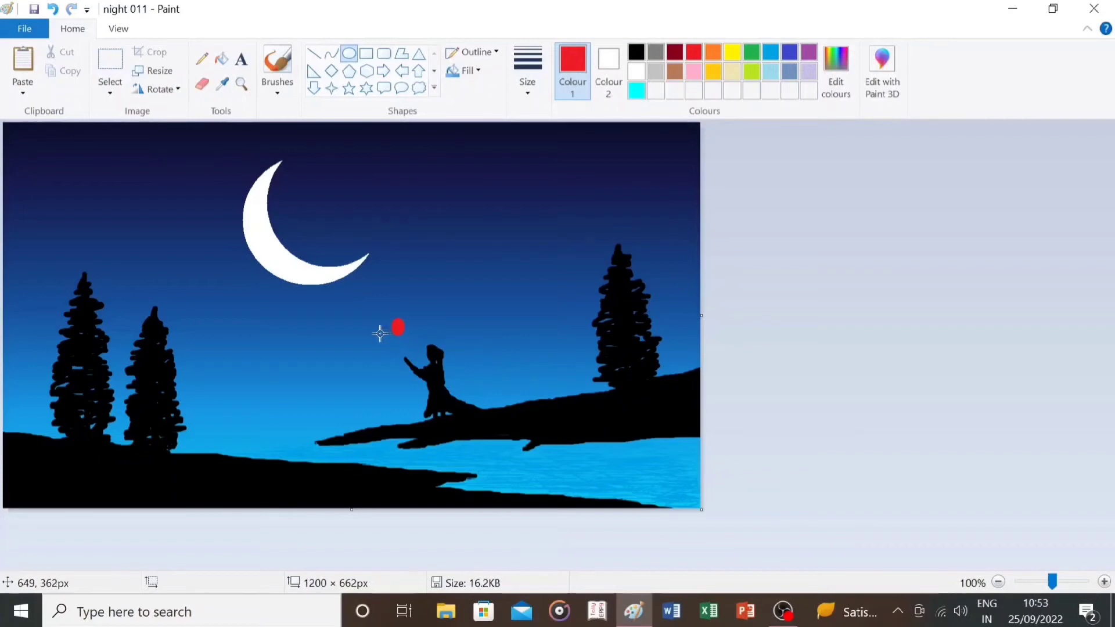
Draw a second solid red ellipse of about 24 × 27 px just below and left of the first balloon, and deselect it.
{"action": "left_click_drag", "start_coordinate": [379, 334], "coordinate": [396, 349]}
{"action": "key", "text": "ctrl+z"}
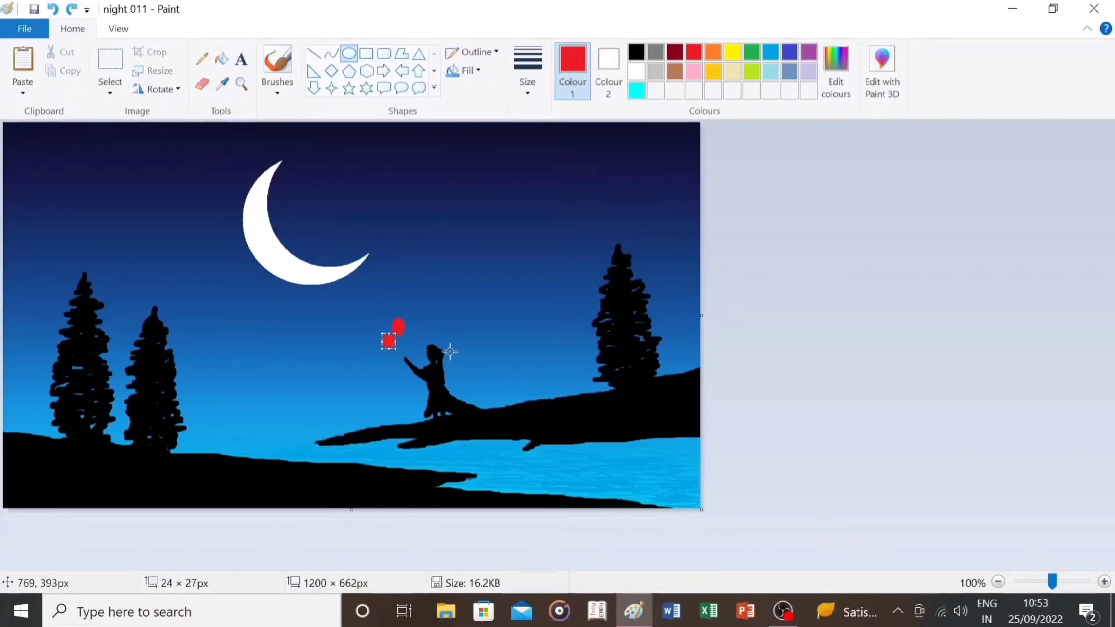
{"action": "left_click", "coordinate": [450, 351]}
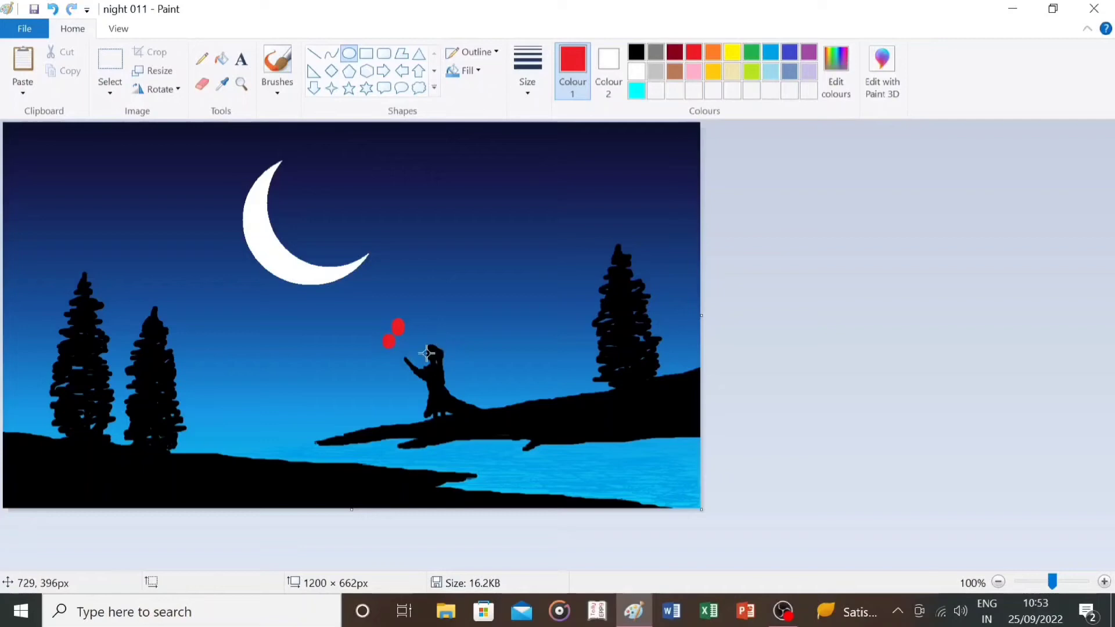
Draw thin black curved strings with a solid outline from both red balloons down past the figure's raised hand, undoing one attempt.
{"action": "left_click", "coordinate": [331, 54]}
{"action": "left_click", "coordinate": [636, 52]}
{"action": "left_click", "coordinate": [471, 52]}
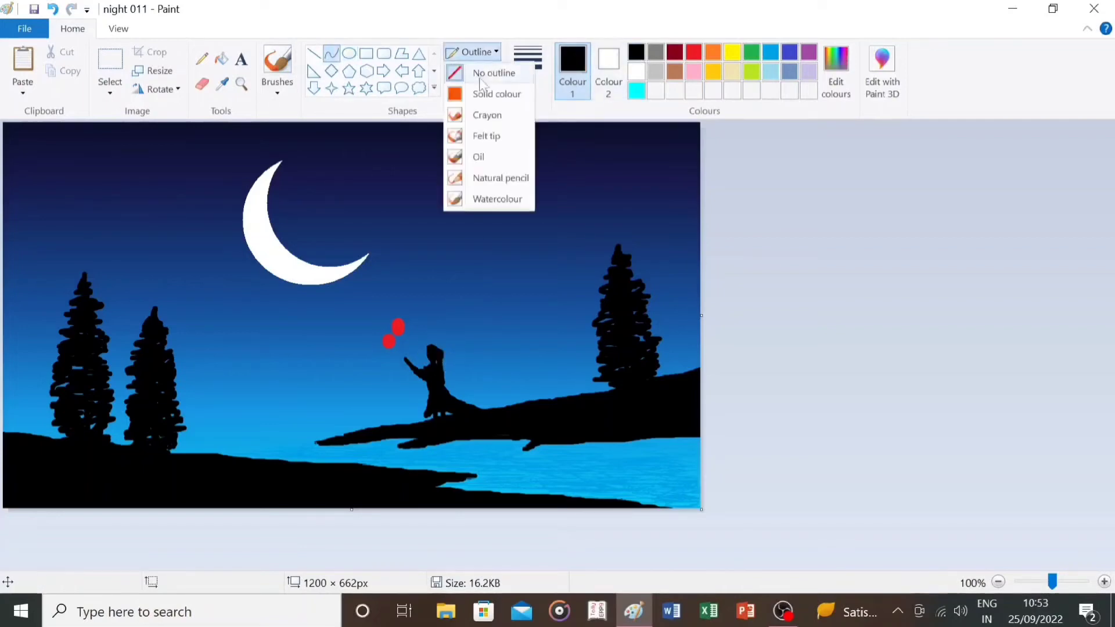
{"action": "left_click", "coordinate": [488, 94]}
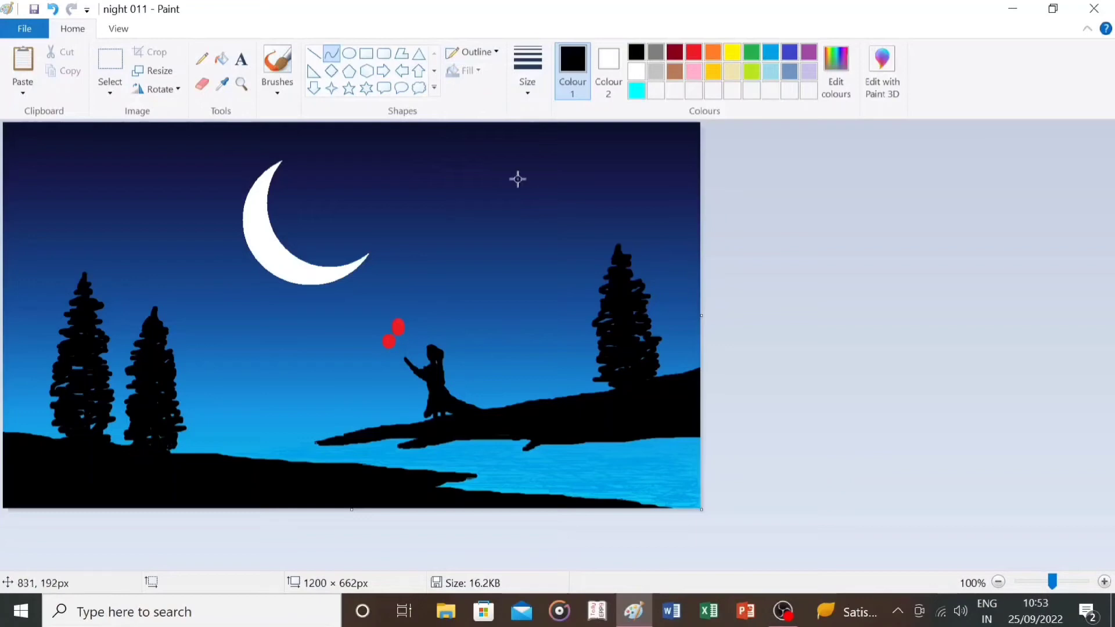
{"action": "left_click", "coordinate": [527, 78]}
{"action": "left_click", "coordinate": [551, 162]}
{"action": "mouse_move", "coordinate": [399, 333]}
{"action": "left_mouse_down"}
{"action": "mouse_move", "coordinate": [411, 384]}
{"action": "mouse_move", "coordinate": [411, 351]}
{"action": "mouse_move", "coordinate": [403, 394]}
{"action": "mouse_move", "coordinate": [413, 363]}
{"action": "mouse_move", "coordinate": [416, 381]}
{"action": "mouse_move", "coordinate": [408, 359]}
{"action": "left_mouse_up"}
{"action": "key", "text": "ctrl+z"}
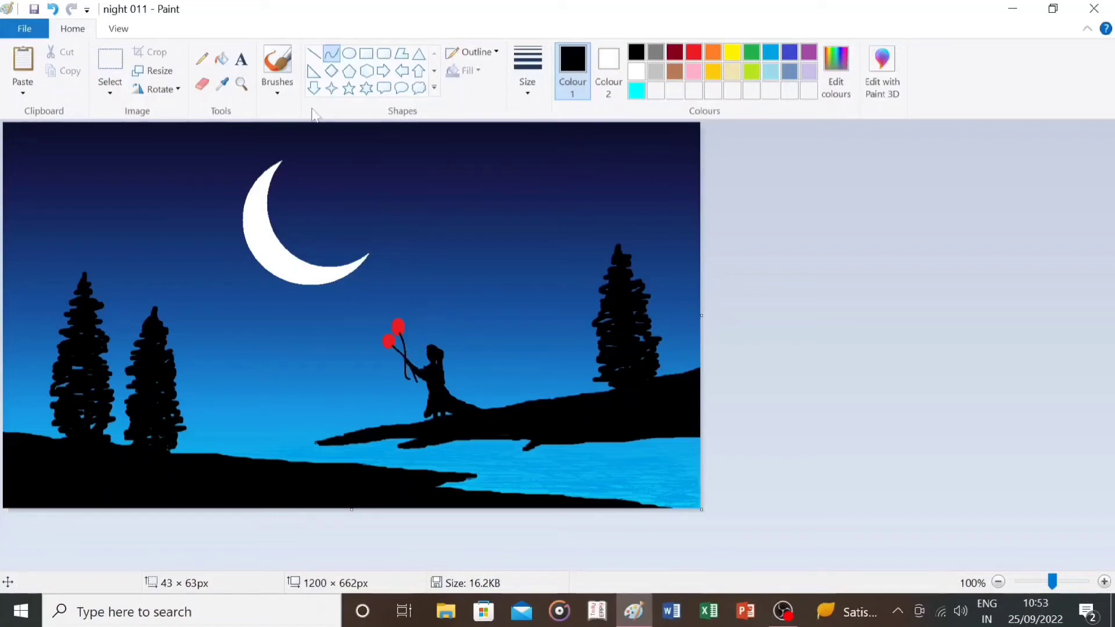
{"action": "left_click", "coordinate": [313, 53]}
{"action": "left_click", "coordinate": [349, 54]}
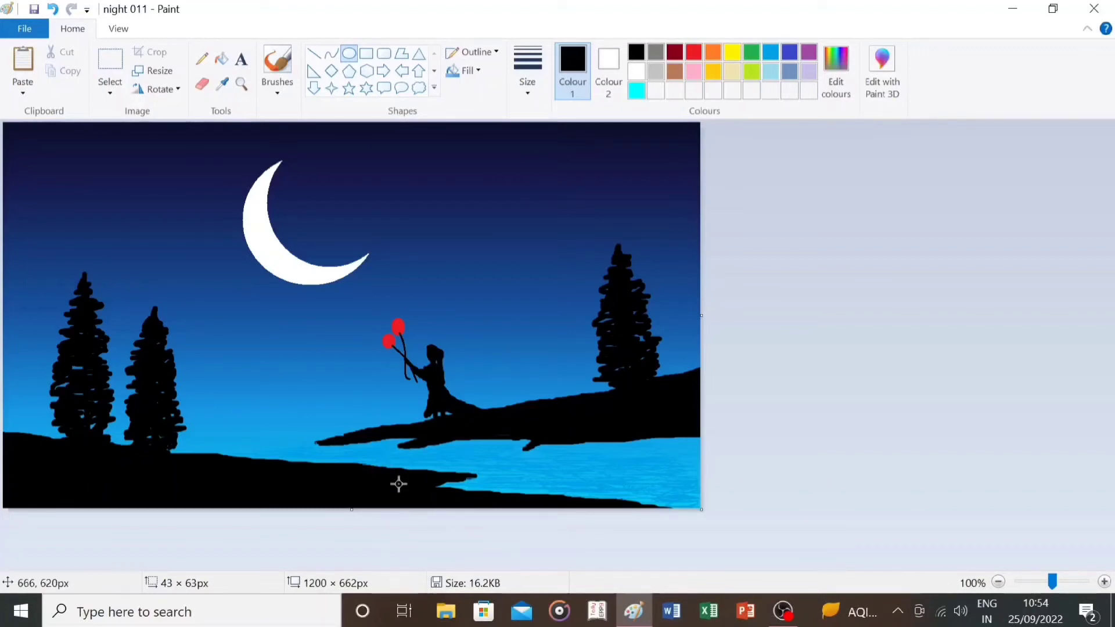
Dot tiny white stars across the whole night sky around the moon with the Pencil.
{"action": "left_click", "coordinate": [201, 59]}
{"action": "left_click", "coordinate": [641, 71]}
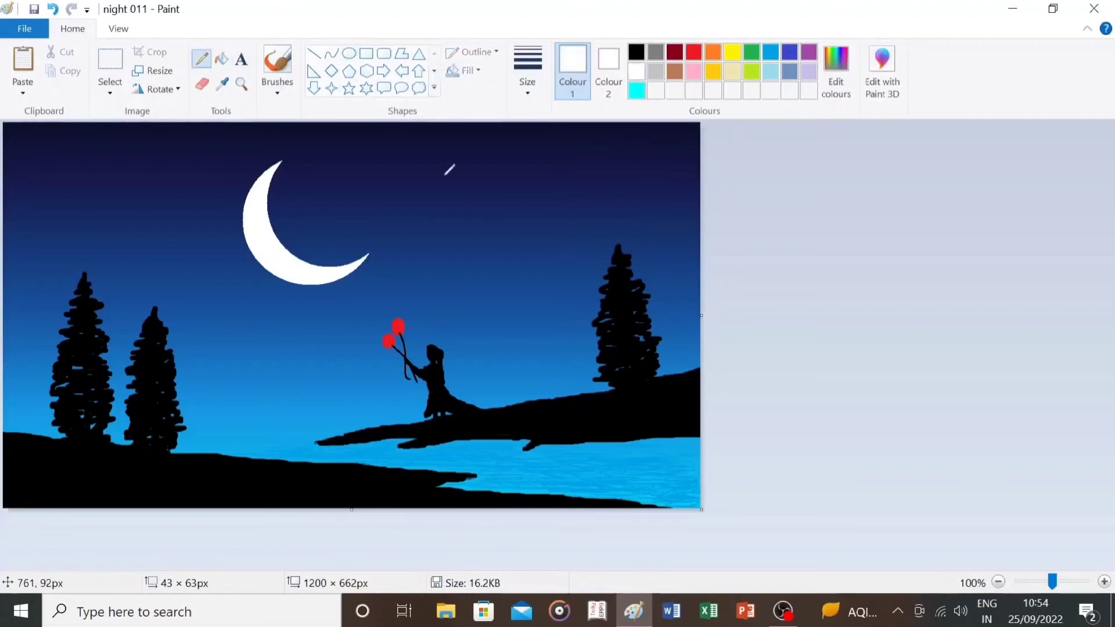
{"action": "left_click", "coordinate": [536, 82]}
{"action": "left_click", "coordinate": [530, 155]}
{"action": "left_click", "coordinate": [507, 158]}
{"action": "left_click", "coordinate": [425, 162]}
{"action": "left_click", "coordinate": [488, 194]}
{"action": "left_click", "coordinate": [595, 191]}
{"action": "left_click", "coordinate": [550, 266]}
{"action": "left_click", "coordinate": [516, 314]}
{"action": "left_click", "coordinate": [650, 215]}
{"action": "left_click", "coordinate": [683, 154]}
{"action": "left_click", "coordinate": [149, 169]}
{"action": "left_click", "coordinate": [59, 147]}
{"action": "left_click", "coordinate": [88, 196]}
{"action": "left_click", "coordinate": [156, 199]}
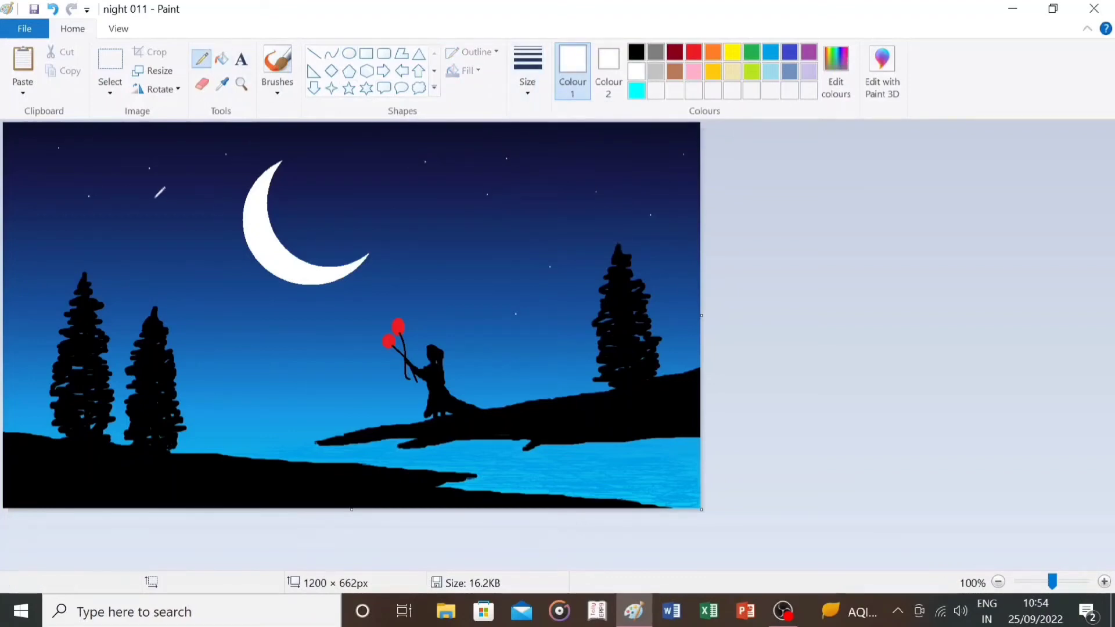
{"action": "left_click", "coordinate": [17, 238]}
{"action": "left_click", "coordinate": [155, 255]}
{"action": "left_click", "coordinate": [226, 288]}
{"action": "left_click", "coordinate": [148, 249]}
{"action": "left_click", "coordinate": [335, 220]}
{"action": "left_click", "coordinate": [350, 152]}
{"action": "left_click", "coordinate": [426, 226]}
{"action": "left_click", "coordinate": [304, 353]}
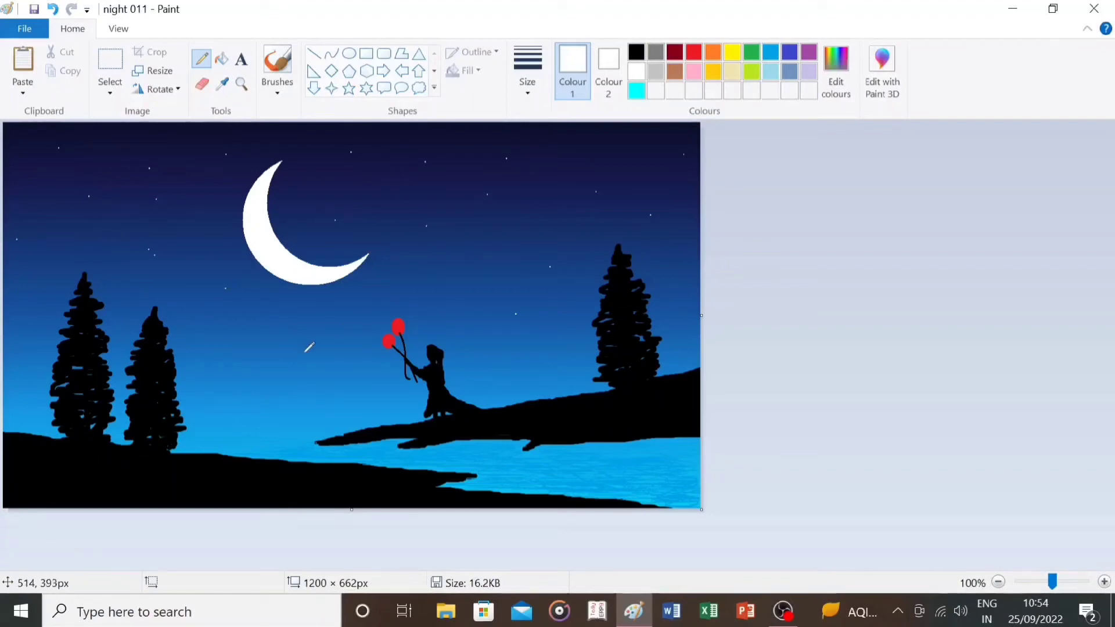
{"action": "left_click", "coordinate": [234, 362]}
{"action": "left_click", "coordinate": [257, 405]}
{"action": "left_click", "coordinate": [482, 292]}
{"action": "left_click", "coordinate": [539, 222]}
Scatter eight small solid white four-point stars without an outline across the sky, undoing the first attempt.
{"action": "left_click", "coordinate": [332, 88]}
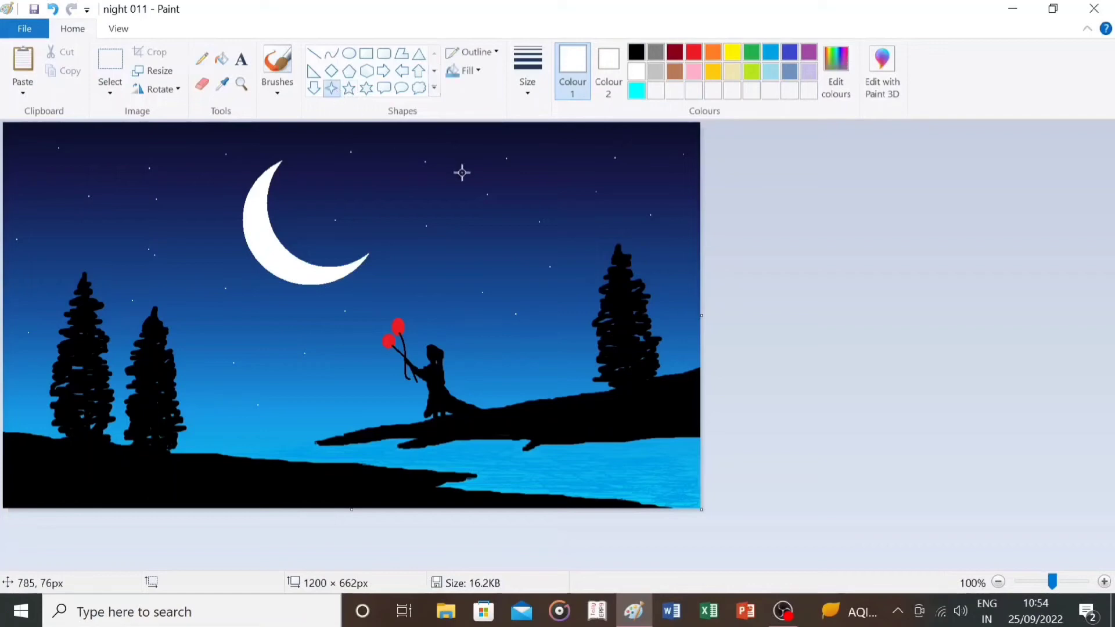
{"action": "left_click_drag", "start_coordinate": [437, 190], "coordinate": [478, 211]}
{"action": "key", "text": "ctrl+z"}
{"action": "left_click", "coordinate": [495, 52]}
{"action": "left_click", "coordinate": [487, 73]}
{"action": "left_click_drag", "start_coordinate": [494, 328], "coordinate": [506, 340]}
{"action": "left_click_drag", "start_coordinate": [105, 168], "coordinate": [114, 178]}
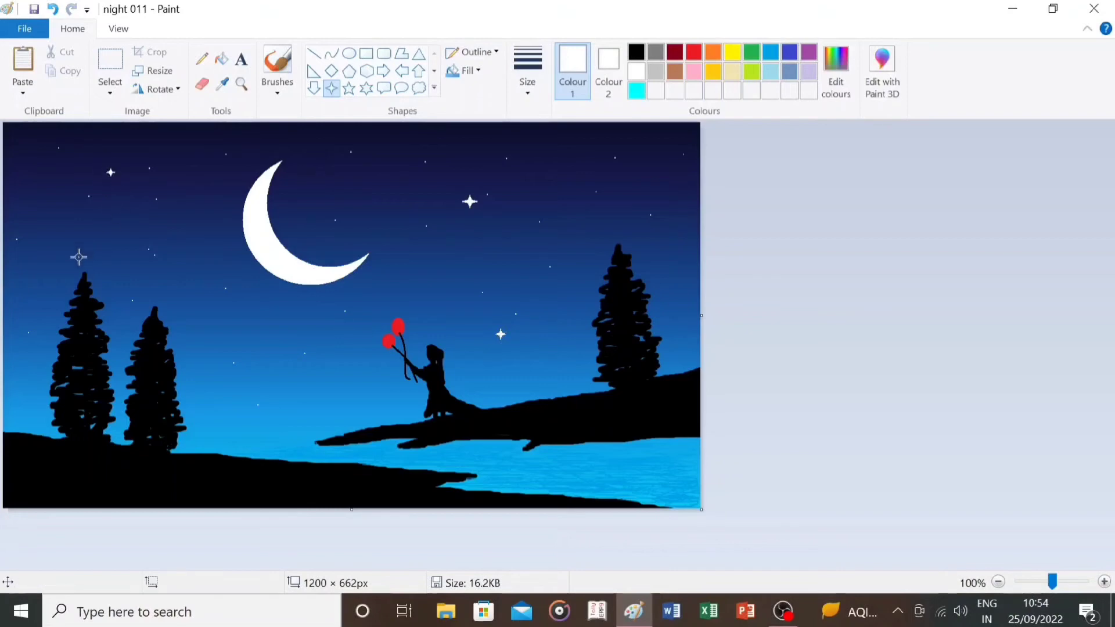
{"action": "left_click_drag", "start_coordinate": [40, 248], "coordinate": [55, 260]}
{"action": "left_click_drag", "start_coordinate": [27, 135], "coordinate": [37, 146]}
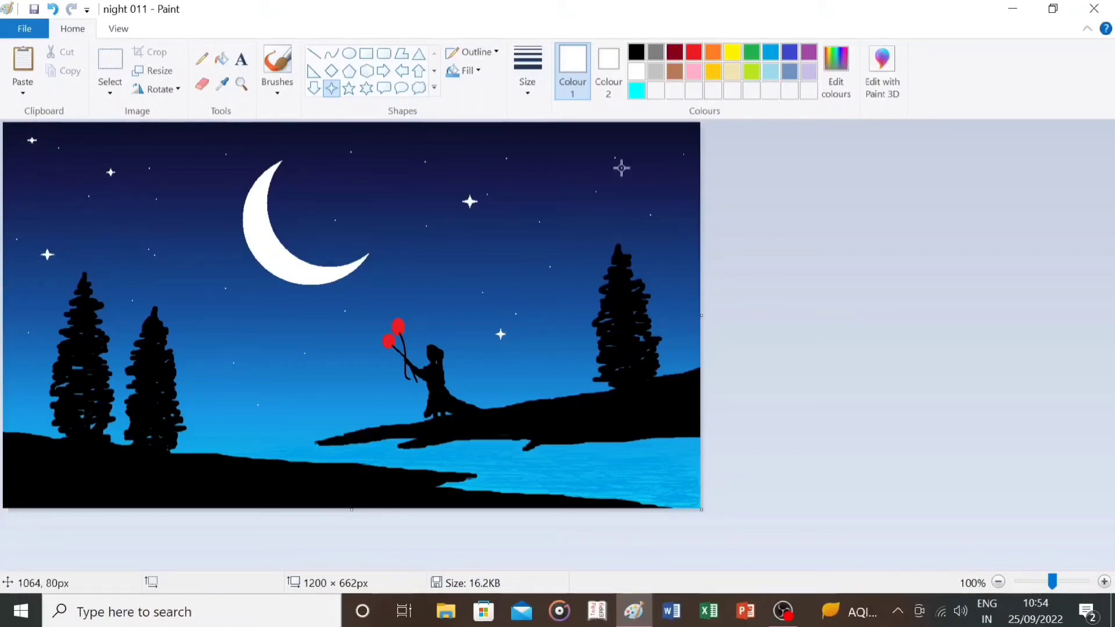
{"action": "left_click_drag", "start_coordinate": [641, 152], "coordinate": [652, 163]}
{"action": "left_click_drag", "start_coordinate": [671, 288], "coordinate": [683, 300]}
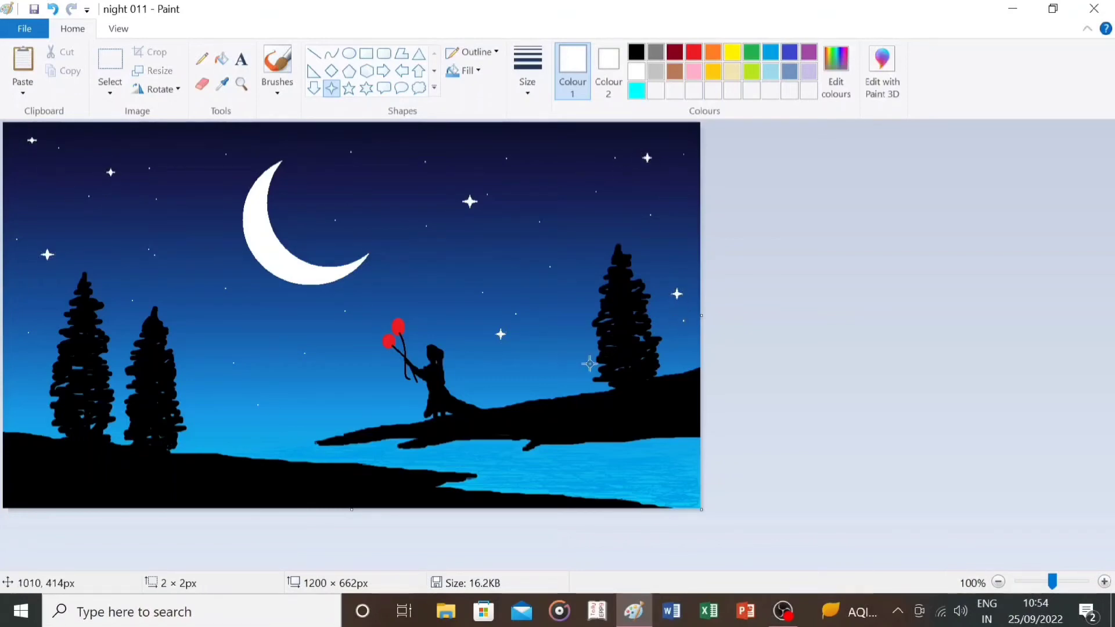
{"action": "left_click_drag", "start_coordinate": [263, 323], "coordinate": [276, 338]}
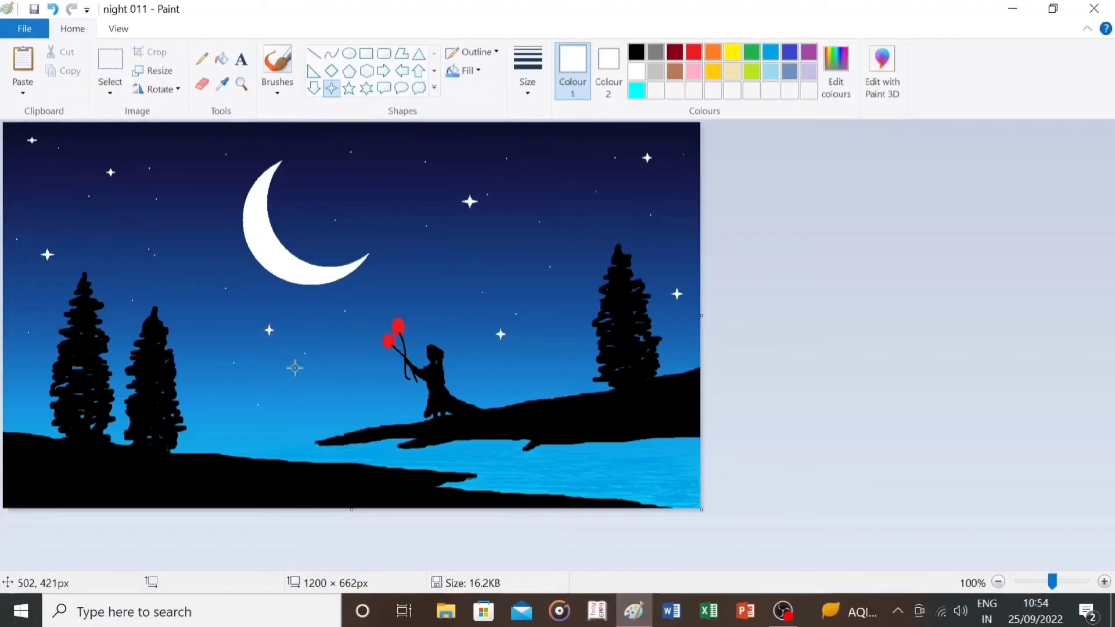
Draw two slanted white shooting-star lines with a solid outline: about 166 × 69 px rising from the largest star, and a shorter one left of the moon.
{"action": "left_click", "coordinate": [313, 53]}
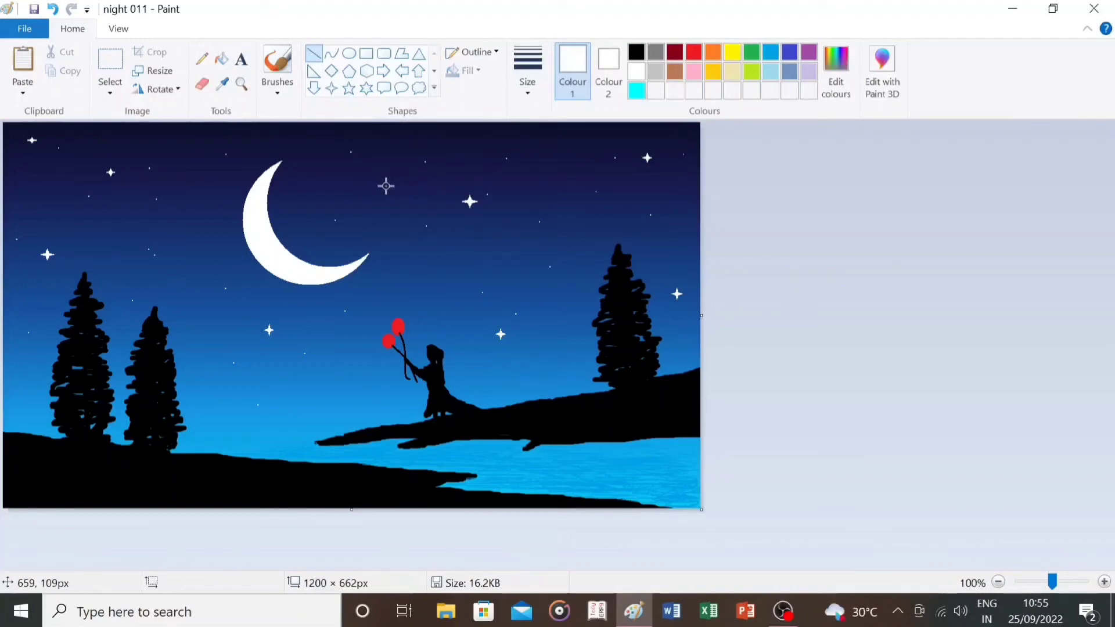
{"action": "left_click_drag", "start_coordinate": [385, 185], "coordinate": [448, 174]}
{"action": "key", "text": "ctrl+z"}
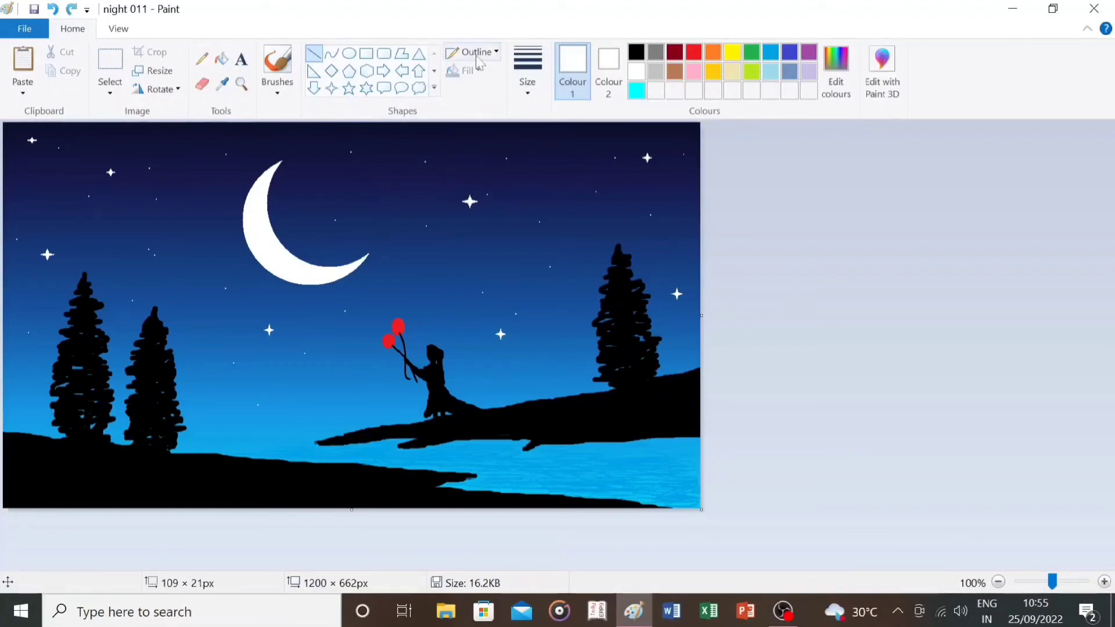
{"action": "left_click", "coordinate": [476, 56]}
{"action": "left_click", "coordinate": [465, 94]}
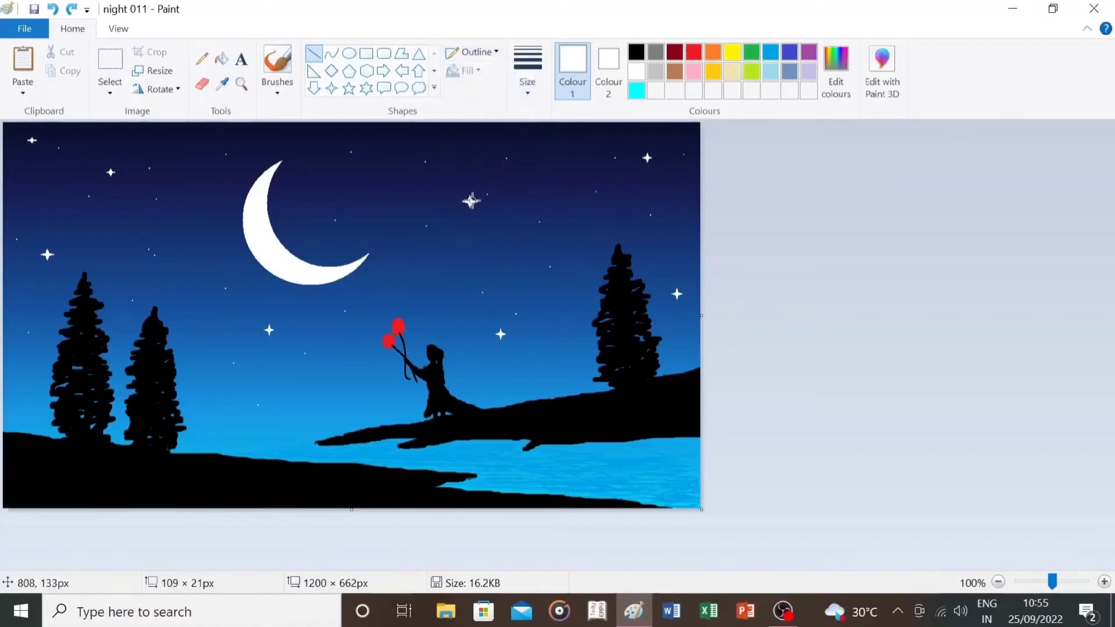
{"action": "left_click_drag", "start_coordinate": [472, 201], "coordinate": [568, 161]}
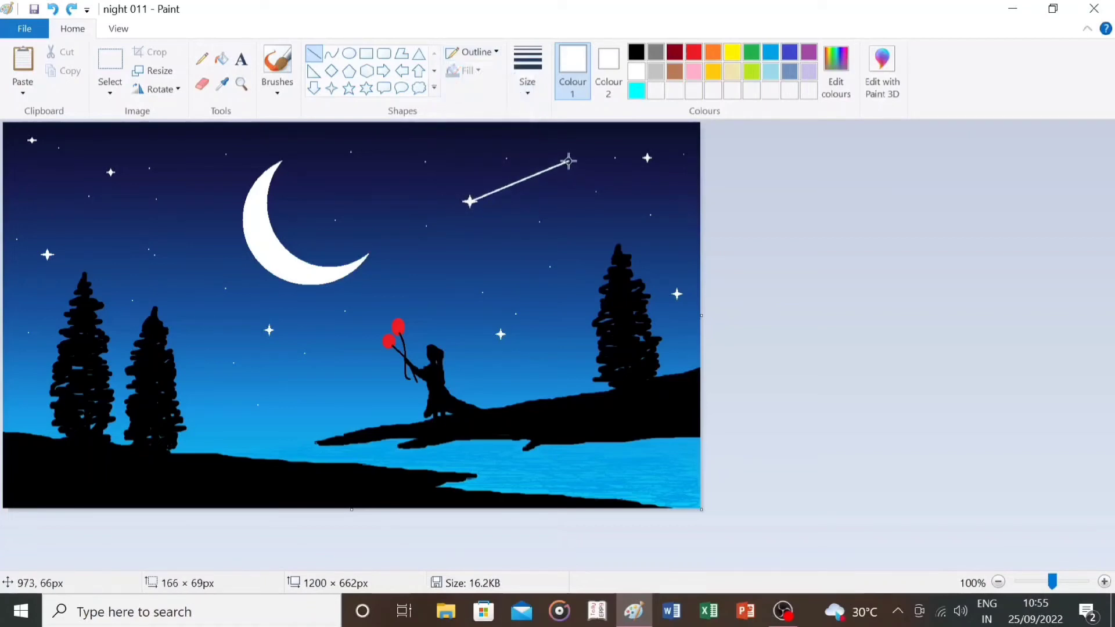
{"action": "left_click", "coordinate": [563, 197]}
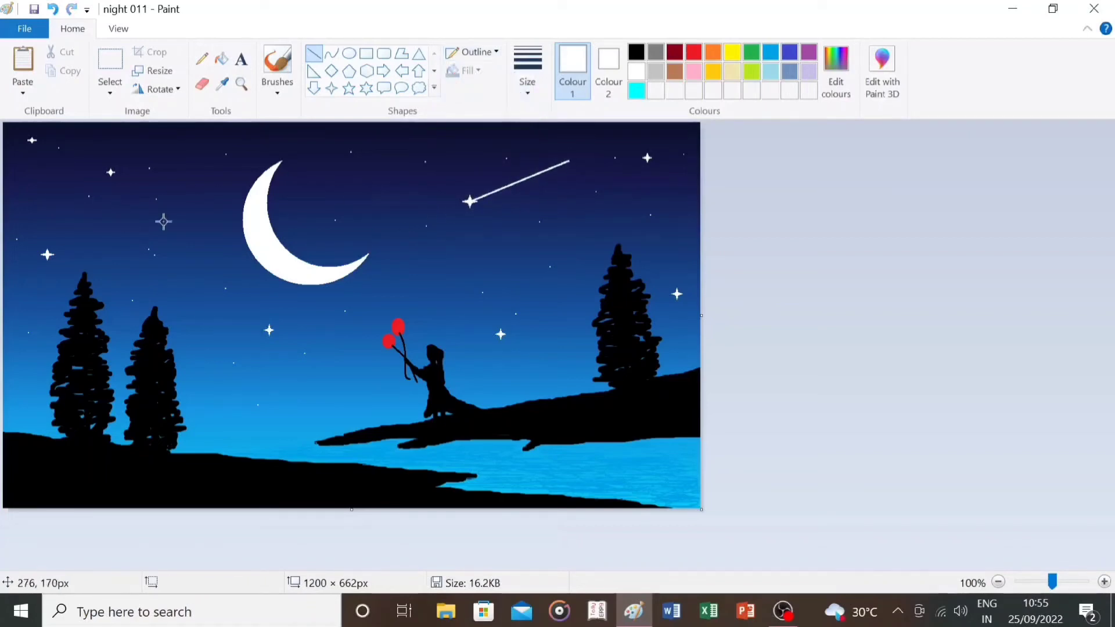
{"action": "left_click_drag", "start_coordinate": [156, 198], "coordinate": [227, 175]}
{"action": "left_click", "coordinate": [206, 232]}
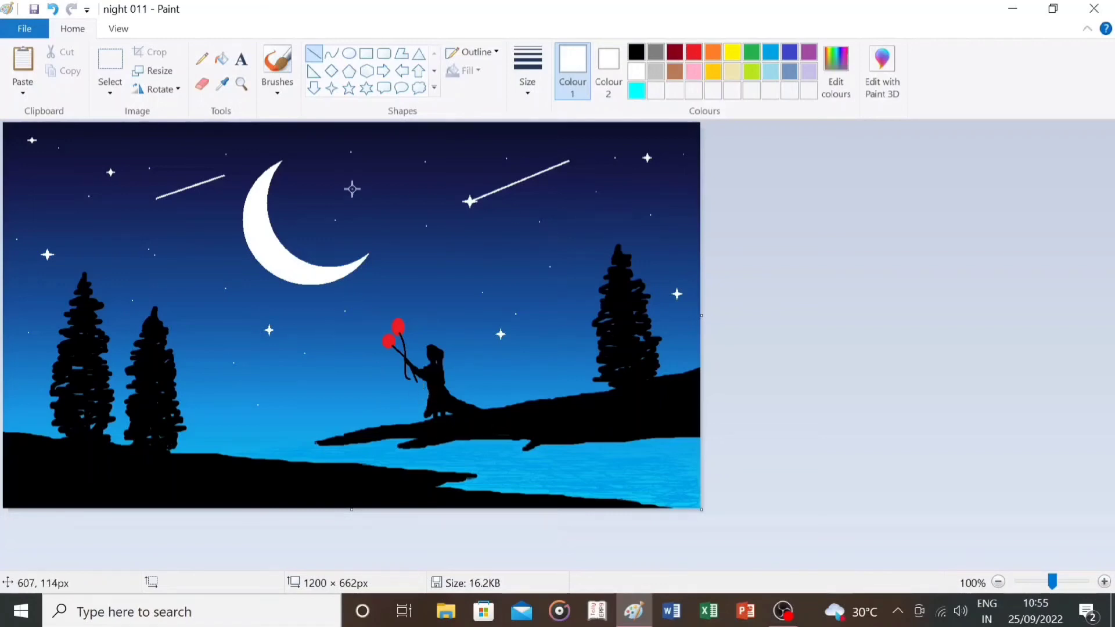
Sketch thin black grass blades with the Pencil along the upper edges of the left and right shores.
{"action": "left_click", "coordinate": [277, 64]}
{"action": "left_click", "coordinate": [636, 51]}
{"action": "left_click", "coordinate": [202, 58]}
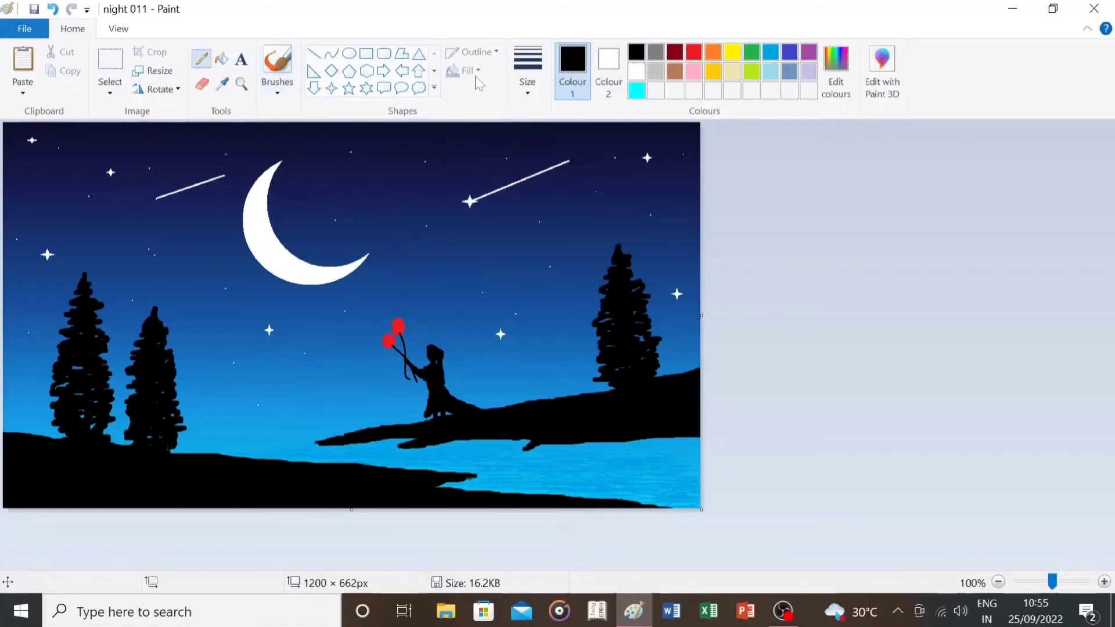
{"action": "left_click", "coordinate": [527, 87]}
{"action": "left_click", "coordinate": [548, 122]}
{"action": "left_click_drag", "start_coordinate": [189, 455], "coordinate": [206, 448]}
{"action": "mouse_move", "coordinate": [216, 453]}
{"action": "left_mouse_down"}
{"action": "mouse_move", "coordinate": [244, 467]}
{"action": "mouse_move", "coordinate": [266, 447]}
{"action": "left_mouse_up"}
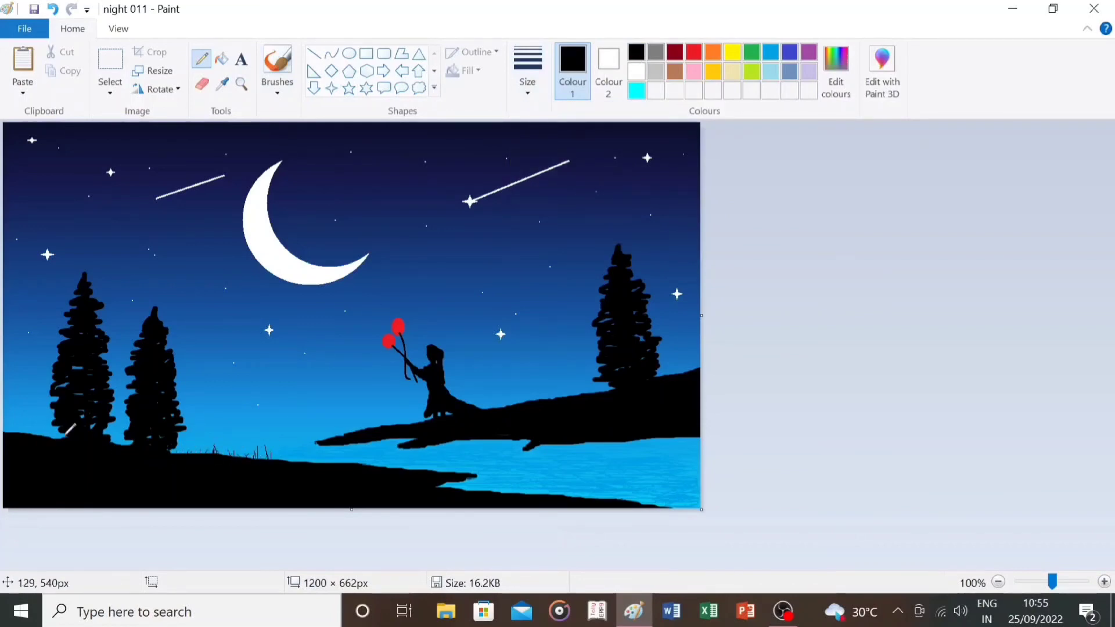
{"action": "left_click_drag", "start_coordinate": [52, 437], "coordinate": [50, 428]}
{"action": "left_click_drag", "start_coordinate": [43, 435], "coordinate": [31, 428]}
{"action": "left_click_drag", "start_coordinate": [23, 434], "coordinate": [13, 424]}
{"action": "left_click_drag", "start_coordinate": [7, 432], "coordinate": [5, 426]}
{"action": "left_click_drag", "start_coordinate": [278, 459], "coordinate": [274, 451]}
{"action": "left_click_drag", "start_coordinate": [339, 463], "coordinate": [337, 452]}
{"action": "left_click_drag", "start_coordinate": [325, 464], "coordinate": [323, 452]}
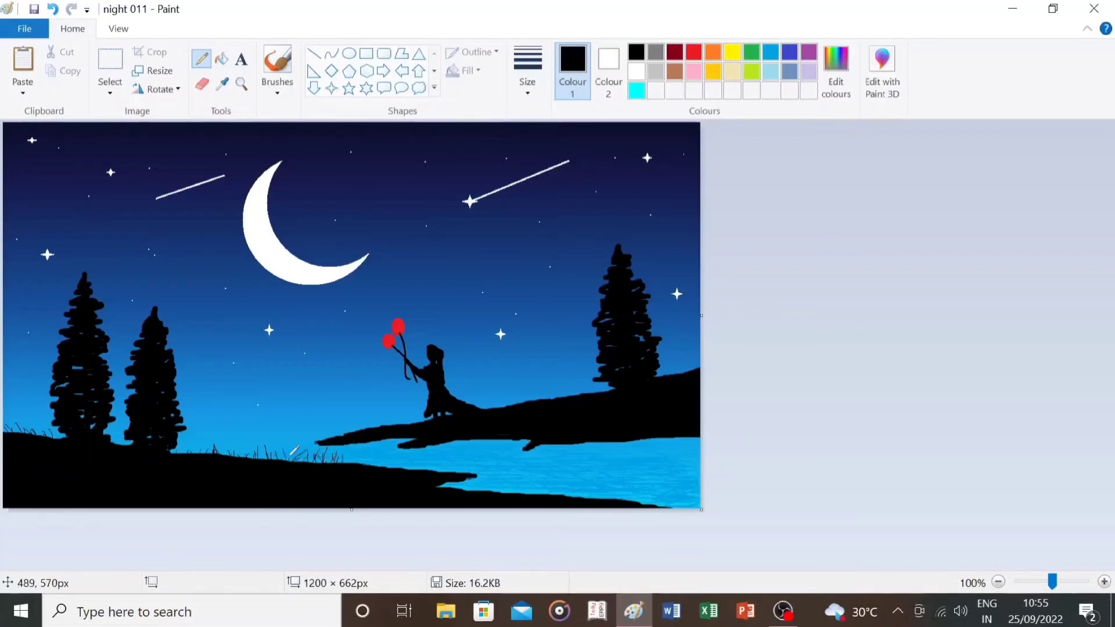
{"action": "left_click_drag", "start_coordinate": [390, 468], "coordinate": [388, 459]}
{"action": "mouse_move", "coordinate": [407, 468]}
{"action": "left_mouse_down"}
{"action": "mouse_move", "coordinate": [405, 460]}
{"action": "mouse_move", "coordinate": [426, 460]}
{"action": "left_mouse_up"}
{"action": "mouse_move", "coordinate": [442, 470]}
{"action": "left_mouse_down"}
{"action": "mouse_move", "coordinate": [440, 461]}
{"action": "mouse_move", "coordinate": [458, 462]}
{"action": "left_mouse_up"}
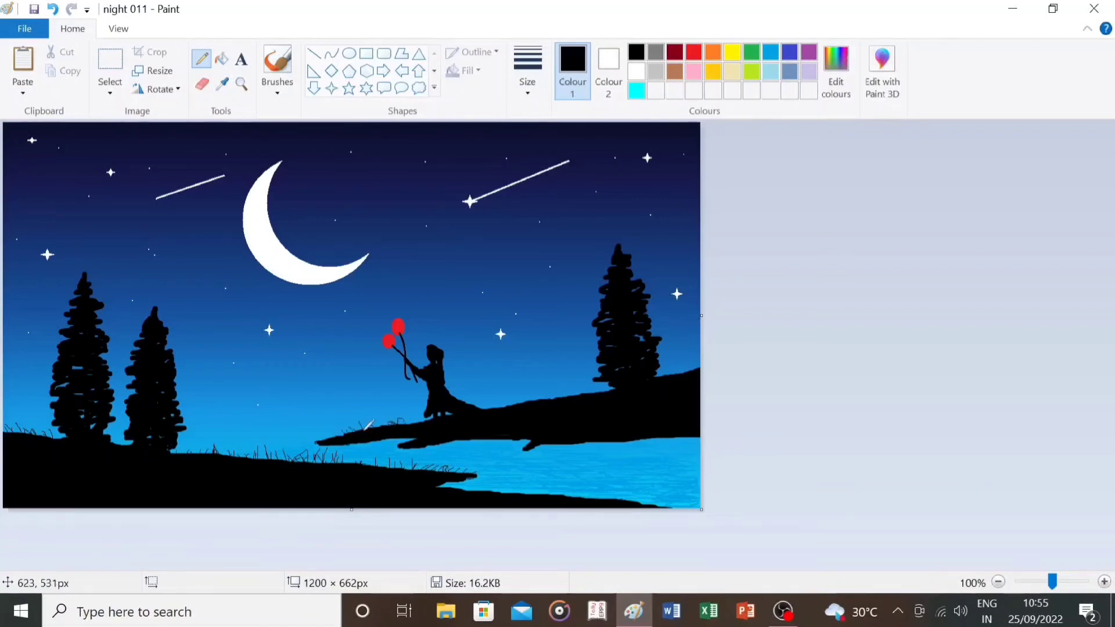
{"action": "left_click_drag", "start_coordinate": [517, 405], "coordinate": [494, 399]}
{"action": "left_click_drag", "start_coordinate": [488, 409], "coordinate": [474, 402]}
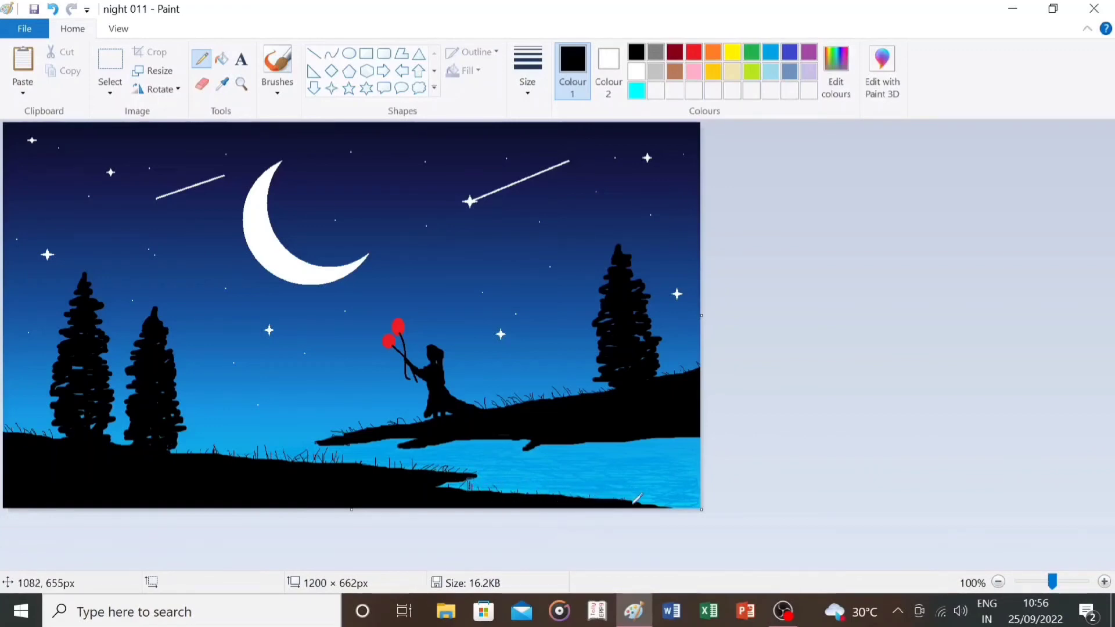
Dab a light grey highlight near the top of the leftmost conifer with the natural pencil brush.
{"action": "left_click", "coordinate": [657, 71]}
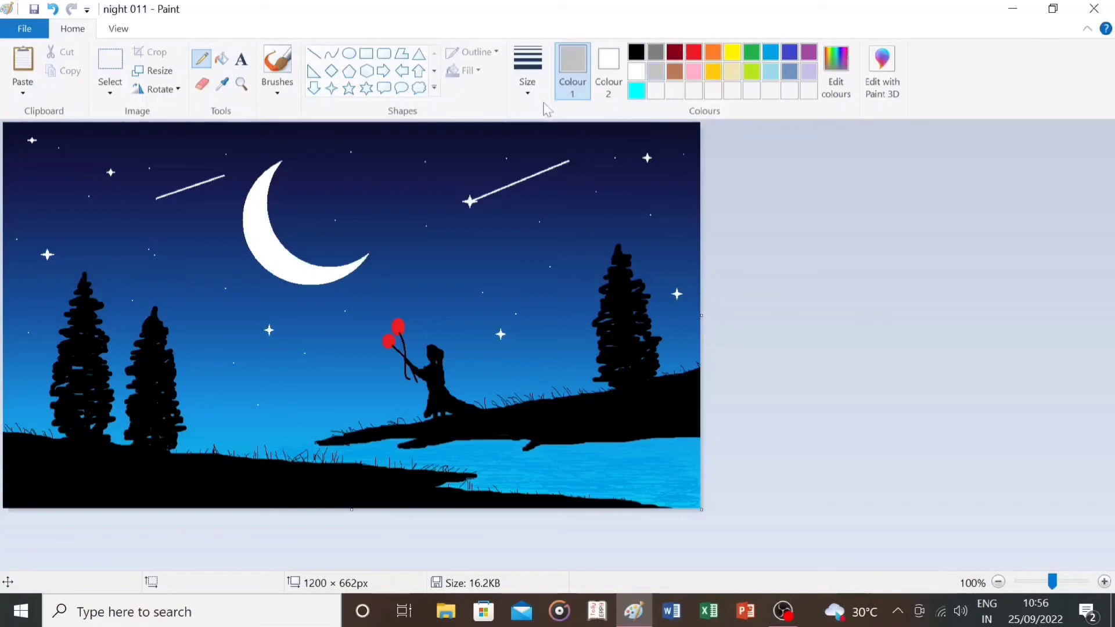
{"action": "left_click", "coordinate": [277, 63]}
{"action": "left_click", "coordinate": [527, 67]}
{"action": "left_click", "coordinate": [277, 90]}
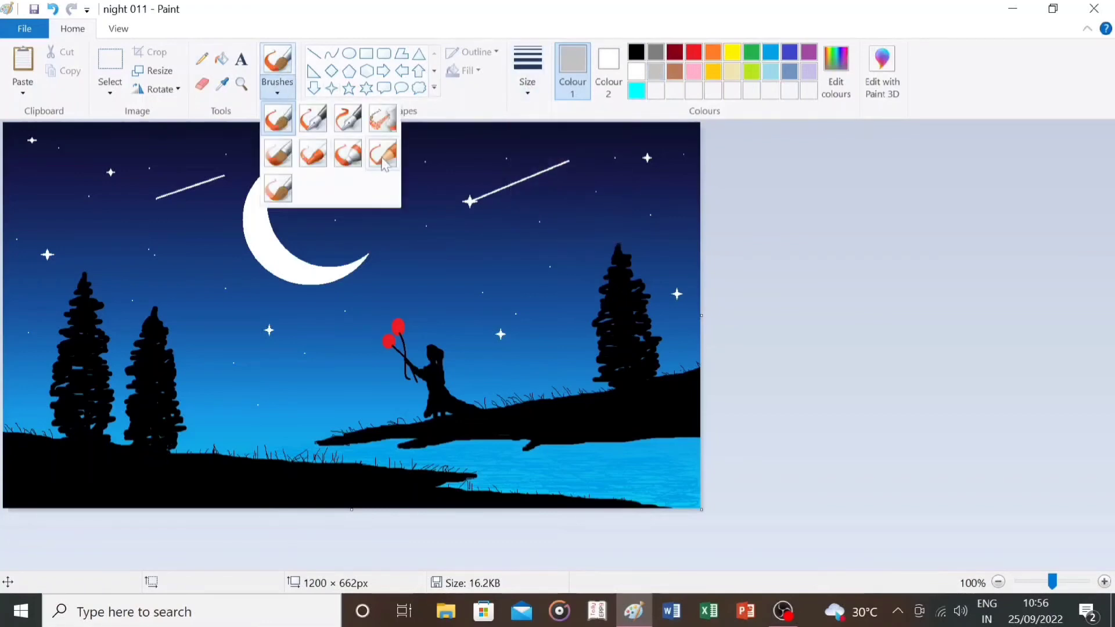
{"action": "left_click", "coordinate": [383, 154]}
{"action": "left_click", "coordinate": [527, 67]}
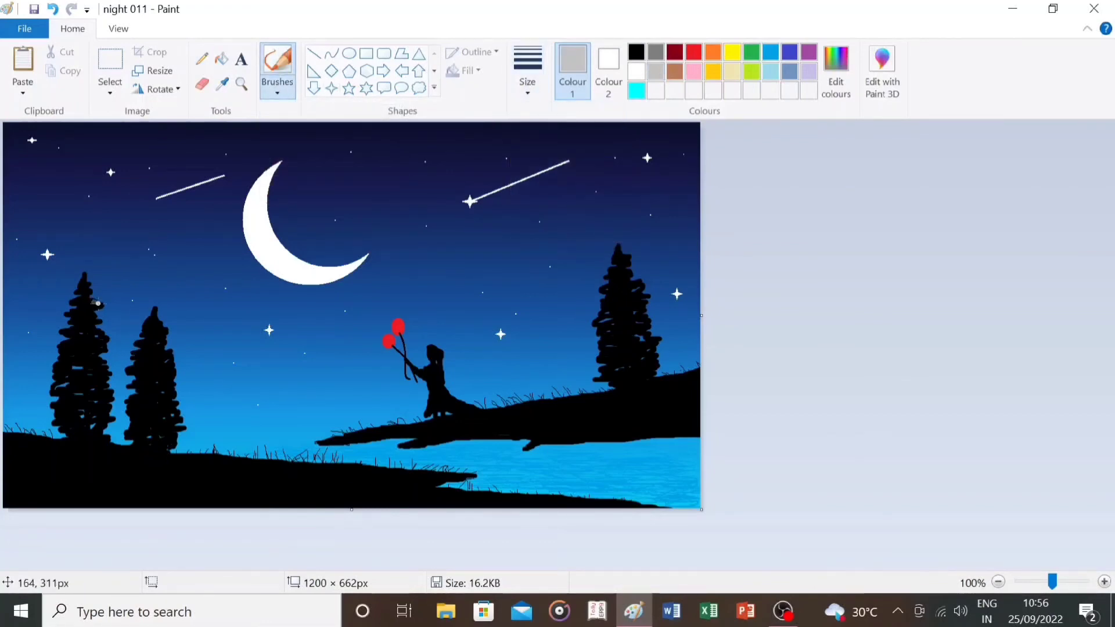
Add short light grey highlight strokes with the Pencil on the moon-facing sides of all three conifers.
{"action": "left_click", "coordinate": [202, 58]}
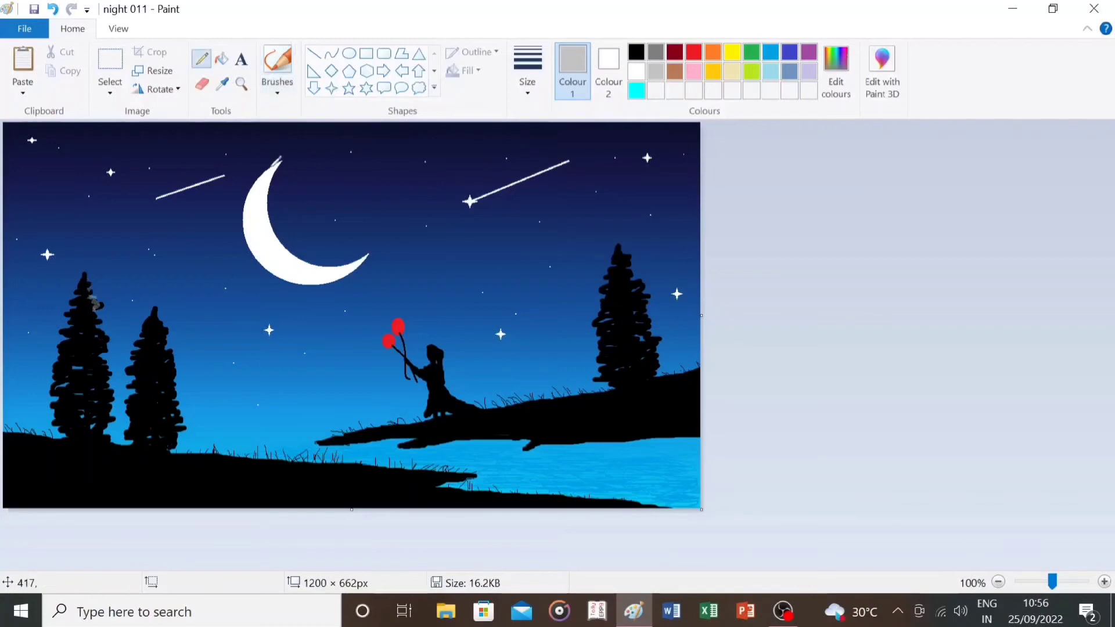
{"action": "left_click", "coordinate": [527, 87]}
{"action": "left_click", "coordinate": [540, 224]}
{"action": "mouse_move", "coordinate": [103, 351]}
{"action": "left_mouse_down"}
{"action": "mouse_move", "coordinate": [103, 403]}
{"action": "mouse_move", "coordinate": [106, 412]}
{"action": "left_mouse_up"}
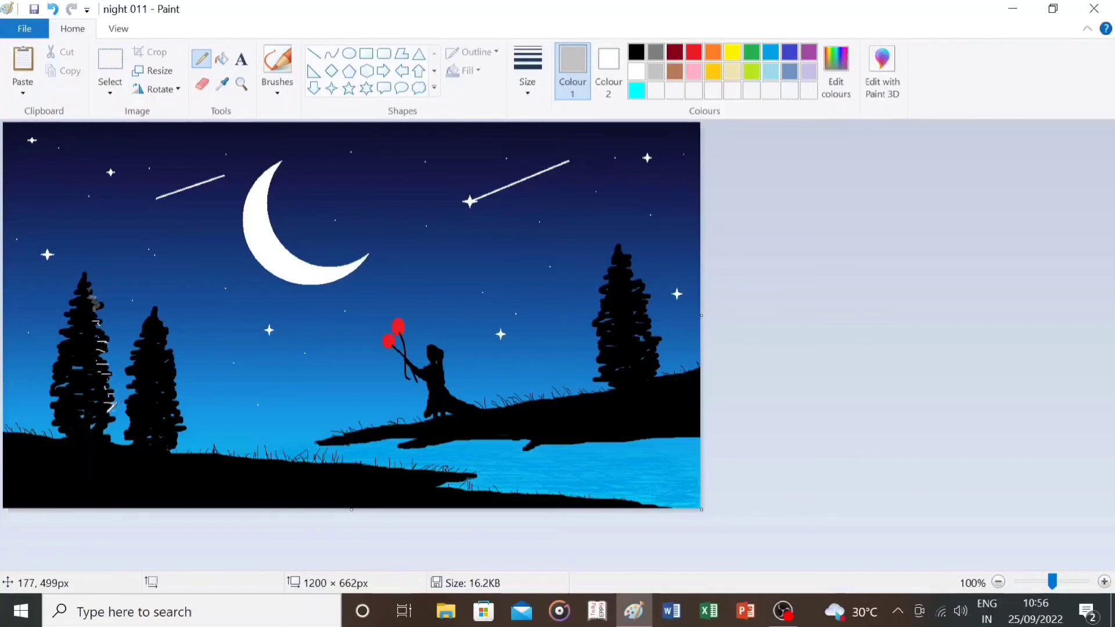
{"action": "left_click_drag", "start_coordinate": [86, 334], "coordinate": [90, 338]}
{"action": "left_click_drag", "start_coordinate": [87, 346], "coordinate": [90, 348]}
{"action": "left_click_drag", "start_coordinate": [94, 366], "coordinate": [98, 369]}
{"action": "left_click_drag", "start_coordinate": [94, 379], "coordinate": [100, 416]}
{"action": "left_click_drag", "start_coordinate": [172, 394], "coordinate": [163, 393]}
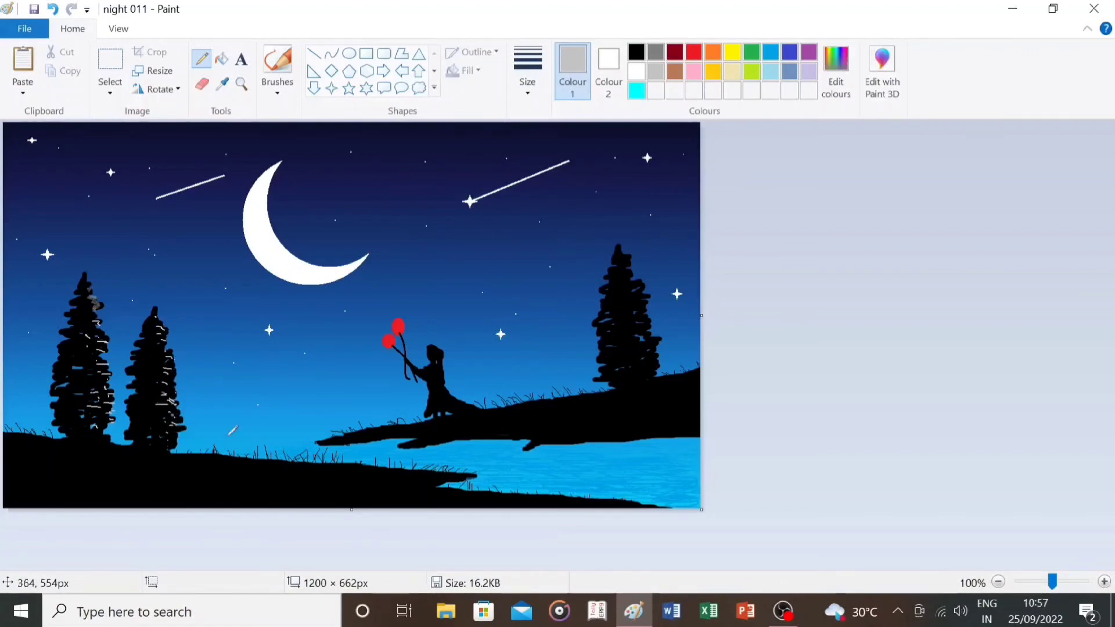
{"action": "left_click_drag", "start_coordinate": [604, 286], "coordinate": [607, 311]}
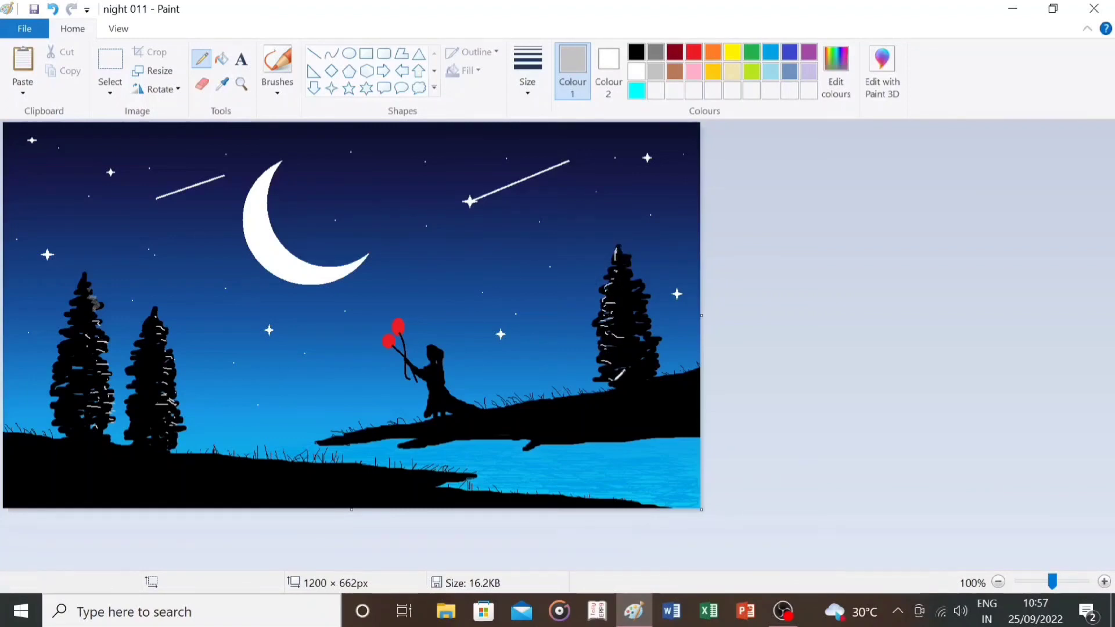
Dot small white star reflections over the water with the Pencil.
{"action": "left_click", "coordinate": [636, 71]}
{"action": "left_click", "coordinate": [527, 70]}
{"action": "left_click", "coordinate": [375, 455]}
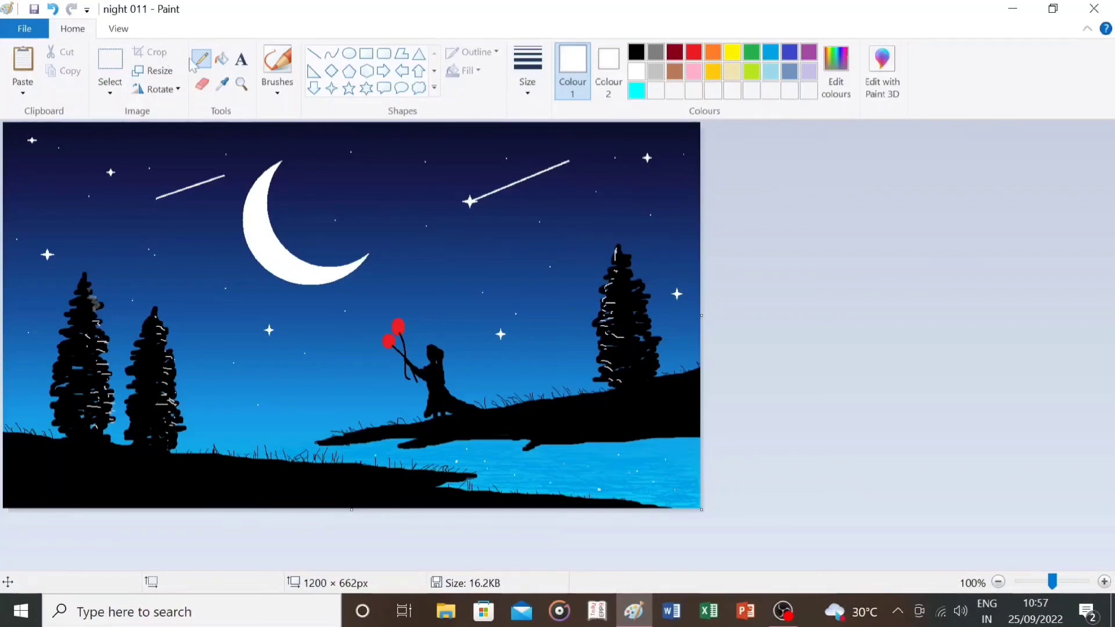
Draw thin horizontal cyan ripple strokes across the whole water surface with the Pencil.
{"action": "left_click", "coordinate": [637, 91]}
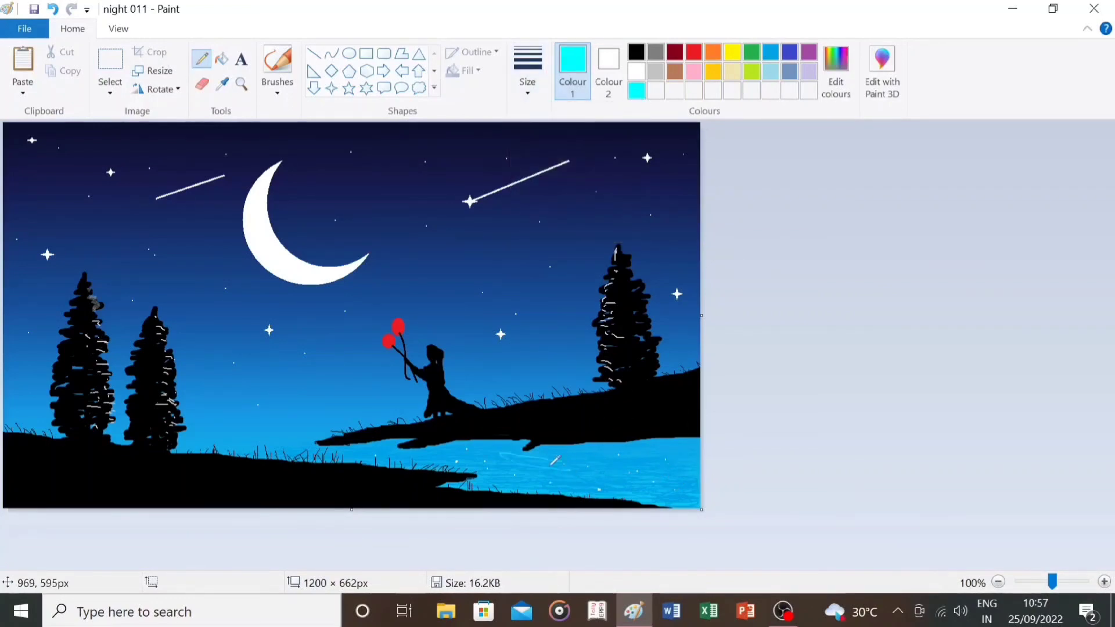
{"action": "mouse_move", "coordinate": [438, 452]}
{"action": "left_mouse_down"}
{"action": "mouse_move", "coordinate": [287, 449]}
{"action": "mouse_move", "coordinate": [376, 458]}
{"action": "mouse_move", "coordinate": [365, 444]}
{"action": "mouse_move", "coordinate": [391, 454]}
{"action": "mouse_move", "coordinate": [515, 445]}
{"action": "left_mouse_up"}
{"action": "mouse_move", "coordinate": [438, 450]}
{"action": "left_mouse_down"}
{"action": "mouse_move", "coordinate": [511, 451]}
{"action": "mouse_move", "coordinate": [477, 480]}
{"action": "mouse_move", "coordinate": [666, 497]}
{"action": "mouse_move", "coordinate": [657, 478]}
{"action": "mouse_move", "coordinate": [599, 467]}
{"action": "mouse_move", "coordinate": [573, 487]}
{"action": "mouse_move", "coordinate": [648, 482]}
{"action": "mouse_move", "coordinate": [601, 481]}
{"action": "mouse_move", "coordinate": [679, 494]}
{"action": "mouse_move", "coordinate": [583, 459]}
{"action": "mouse_move", "coordinate": [601, 456]}
{"action": "mouse_move", "coordinate": [550, 449]}
{"action": "mouse_move", "coordinate": [693, 445]}
{"action": "mouse_move", "coordinate": [565, 449]}
{"action": "mouse_move", "coordinate": [676, 462]}
{"action": "mouse_move", "coordinate": [693, 482]}
{"action": "mouse_move", "coordinate": [674, 502]}
{"action": "mouse_move", "coordinate": [614, 460]}
{"action": "mouse_move", "coordinate": [510, 463]}
{"action": "mouse_move", "coordinate": [604, 477]}
{"action": "mouse_move", "coordinate": [529, 474]}
{"action": "mouse_move", "coordinate": [493, 447]}
{"action": "left_mouse_up"}
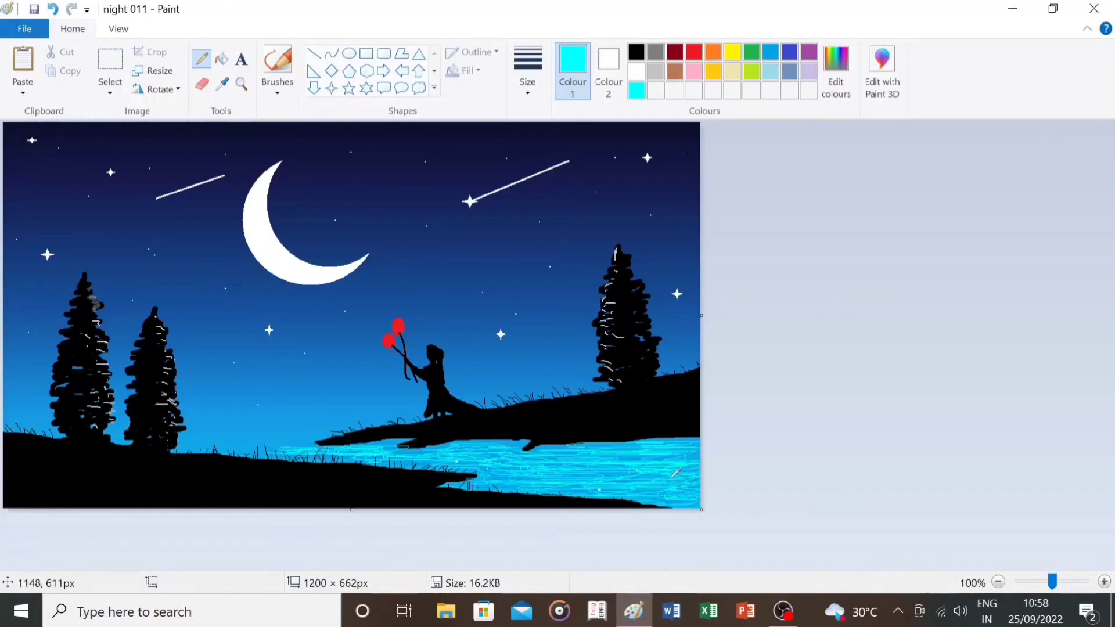
Draw thin horizontal ripple strokes in a darker turquoise blue over the cyan water with the Pencil.
{"action": "left_click", "coordinate": [774, 55]}
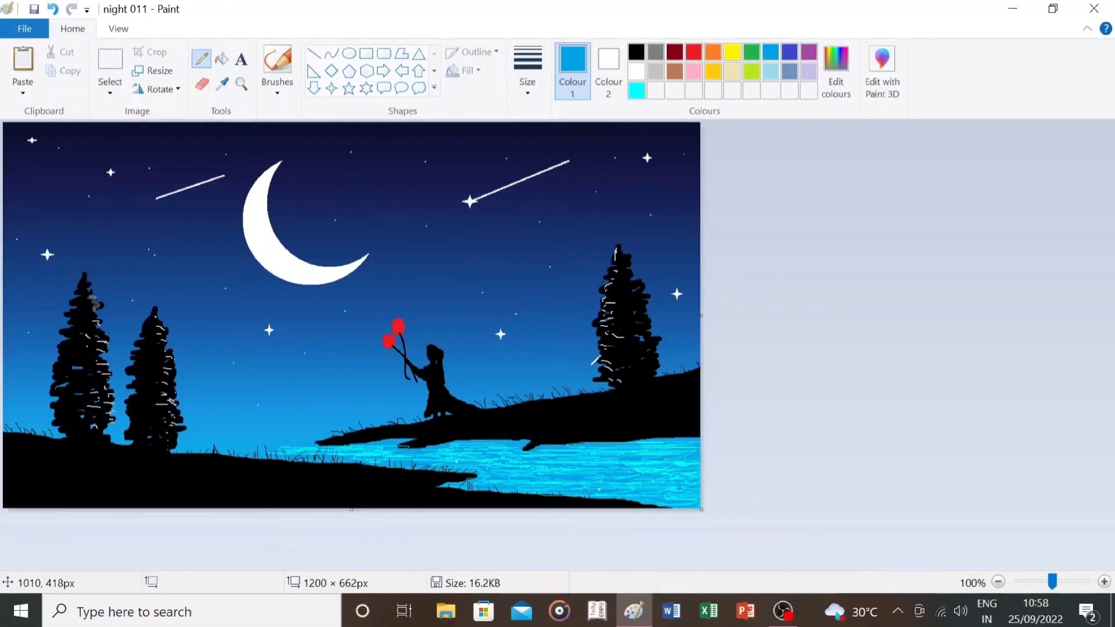
Switch the input language to UK English and add the artist's signature in white bold Segoe Script, size 11, on the black shore's lower-left corner.
{"action": "key", "text": "alt+shift"}
{"action": "left_click", "coordinate": [241, 59]}
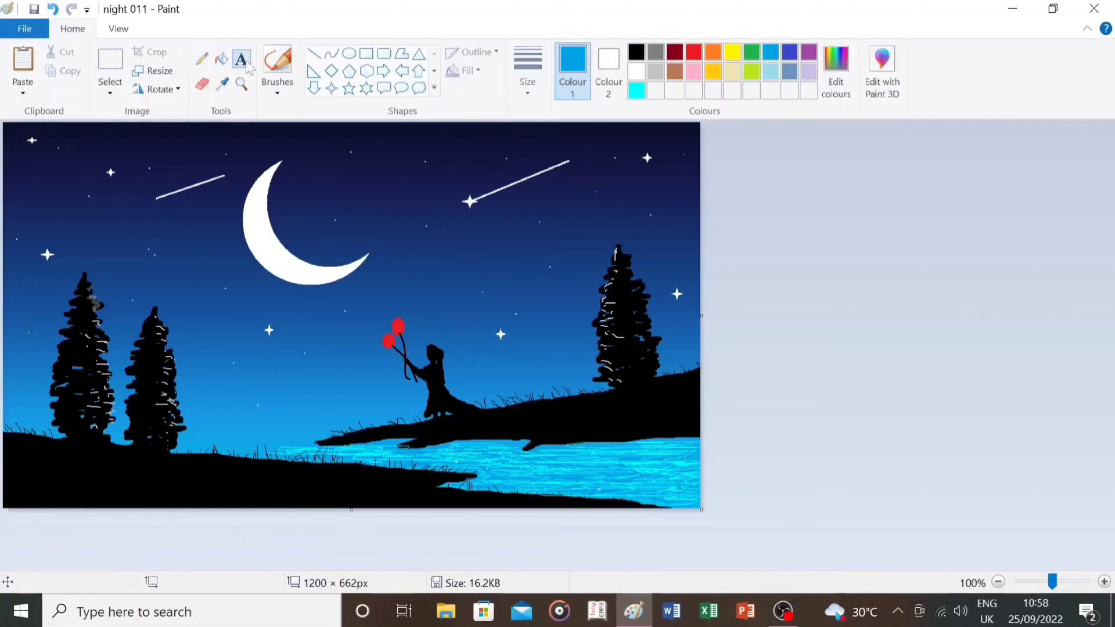
{"action": "left_click", "coordinate": [636, 71]}
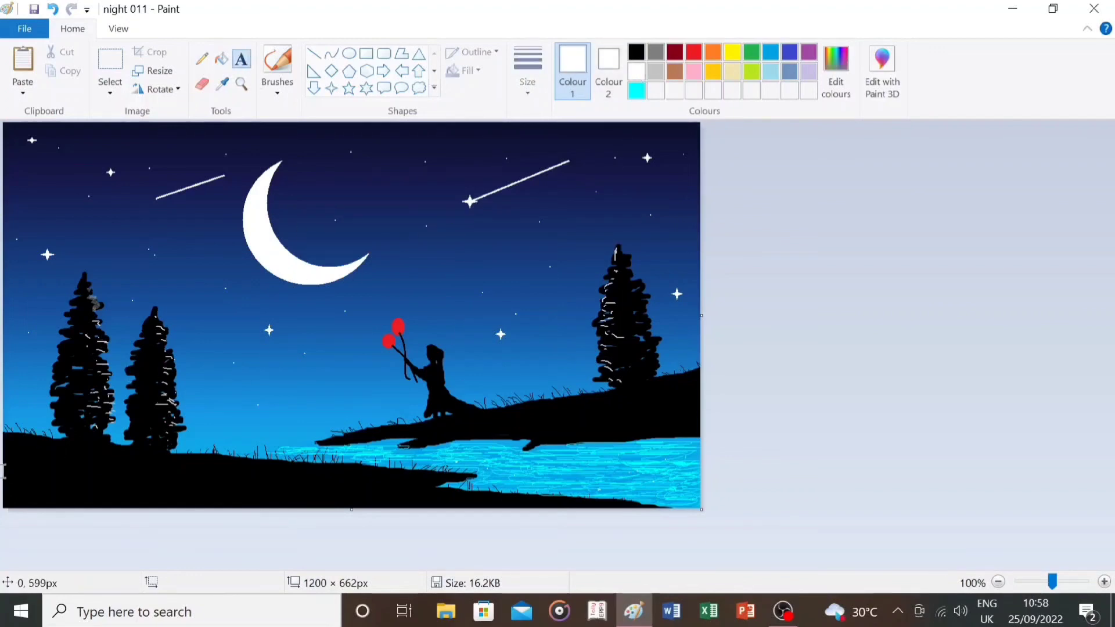
{"action": "left_click_drag", "start_coordinate": [3, 471], "coordinate": [179, 508]}
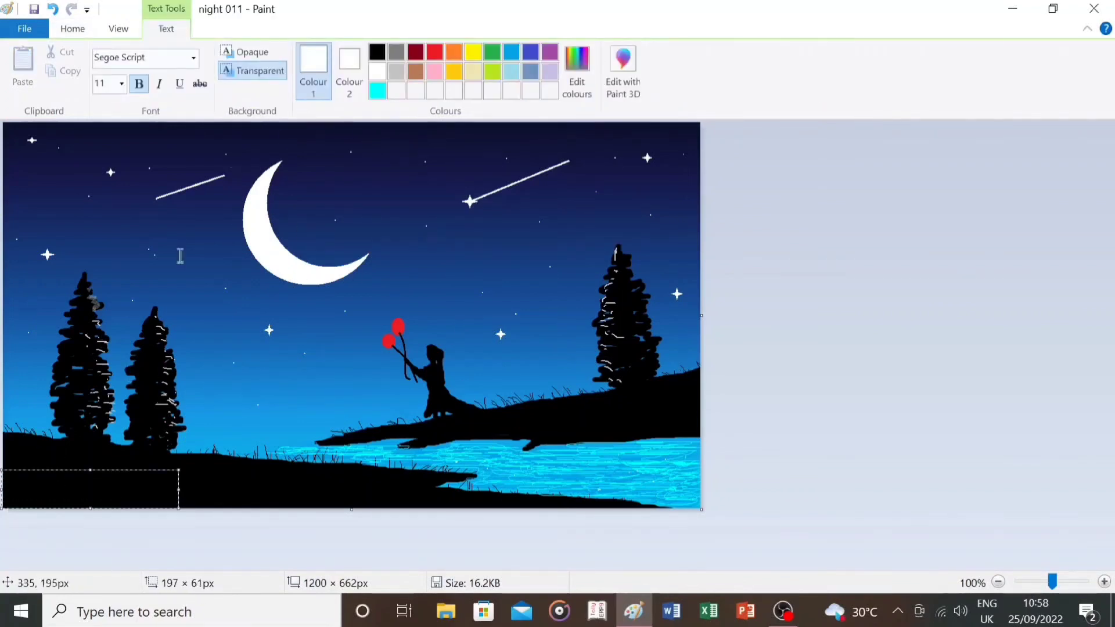
{"action": "type", "text": "Uttam Art"}
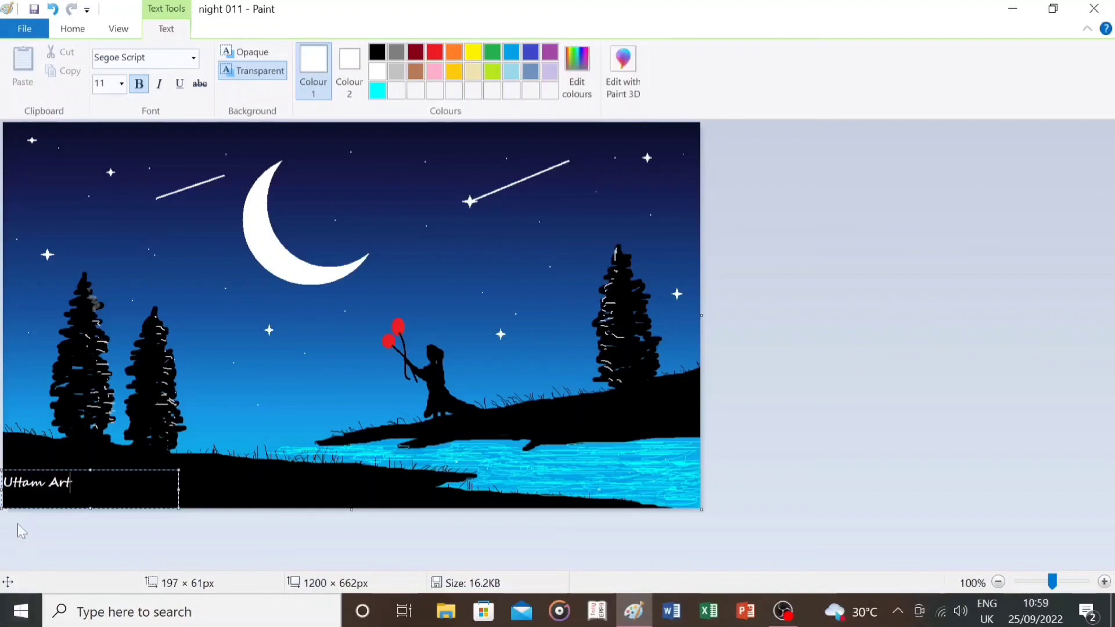
Nudge the signature slightly right and down by shrinking its text frame from the left and top, and commit the text.
{"action": "left_click_drag", "start_coordinate": [2, 489], "coordinate": [15, 489]}
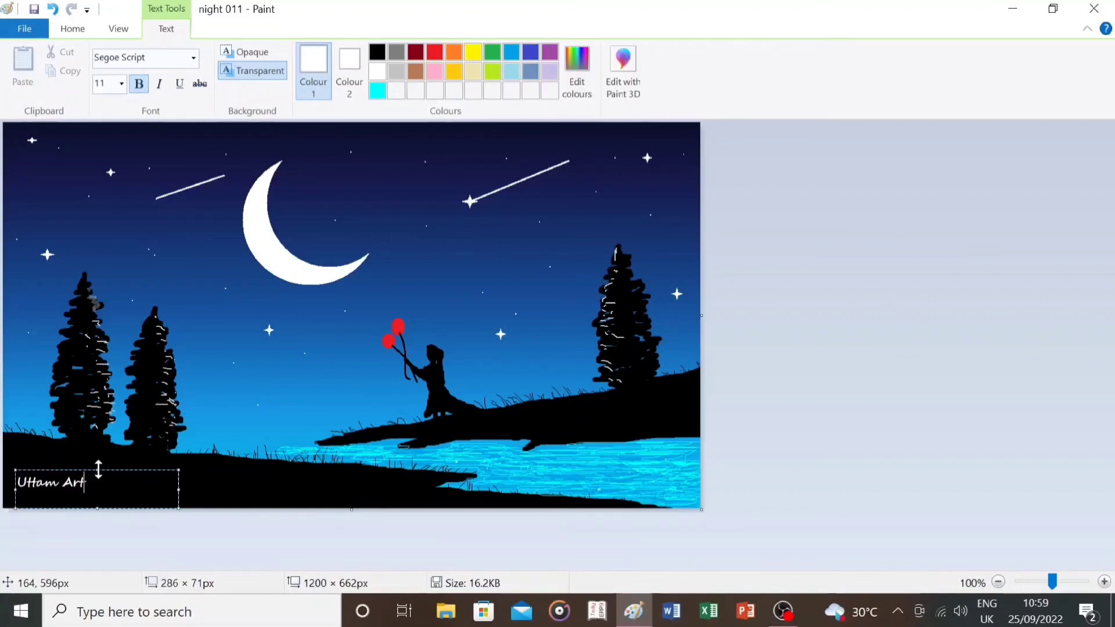
{"action": "left_click_drag", "start_coordinate": [99, 469], "coordinate": [98, 474]}
{"action": "left_click", "coordinate": [258, 442]}
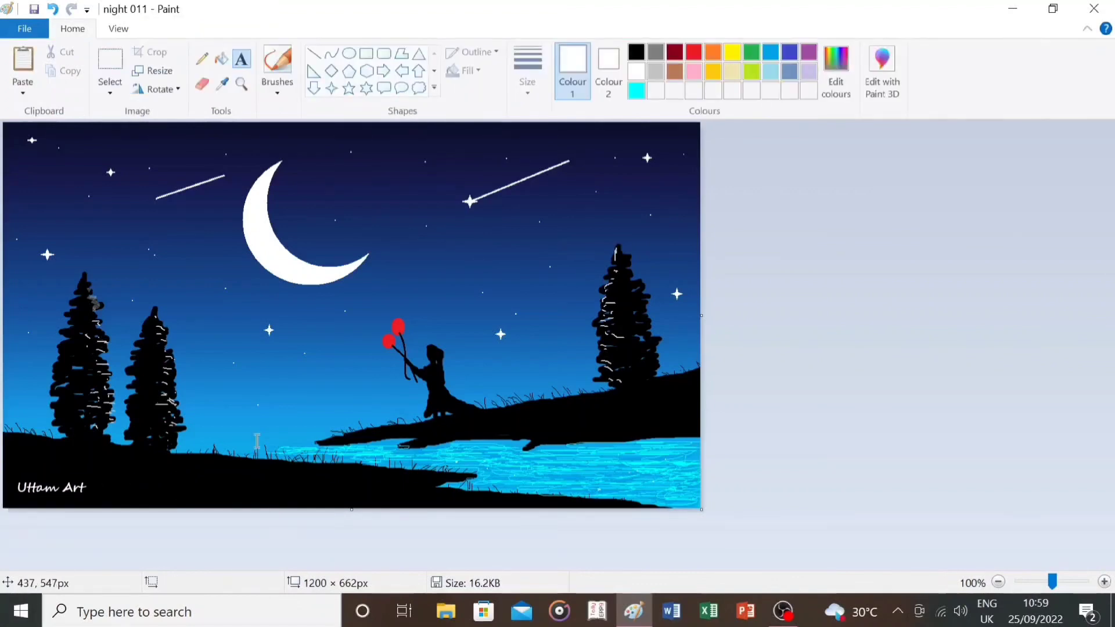